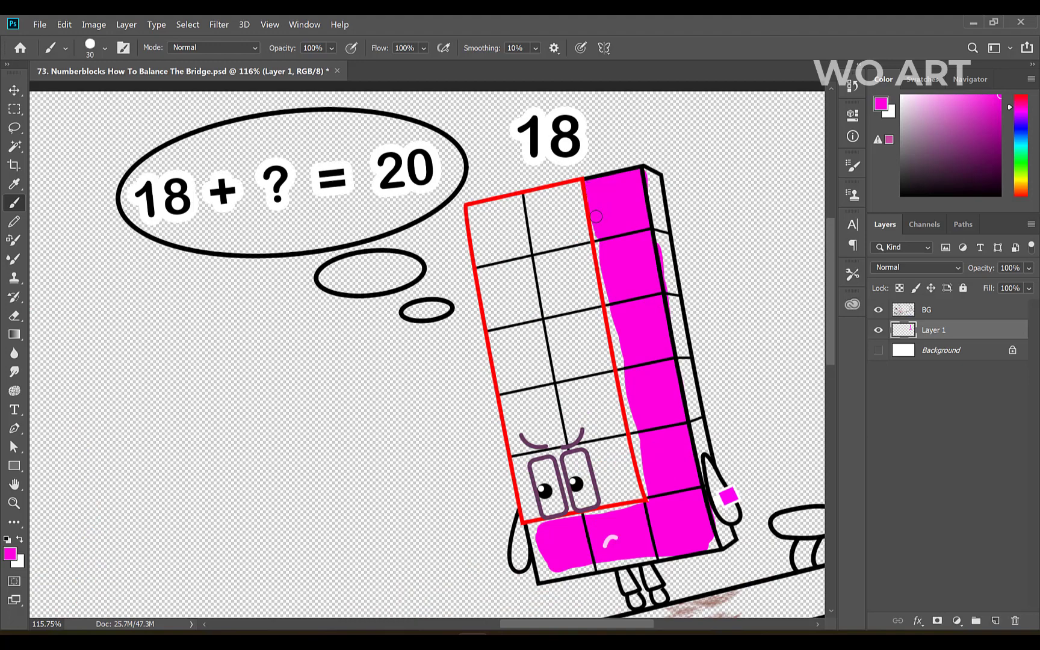
- Finish the magenta fill on block 18's front cells and paint its narrow side faces in a slightly darker magenta
drag(596, 216, 630, 402)
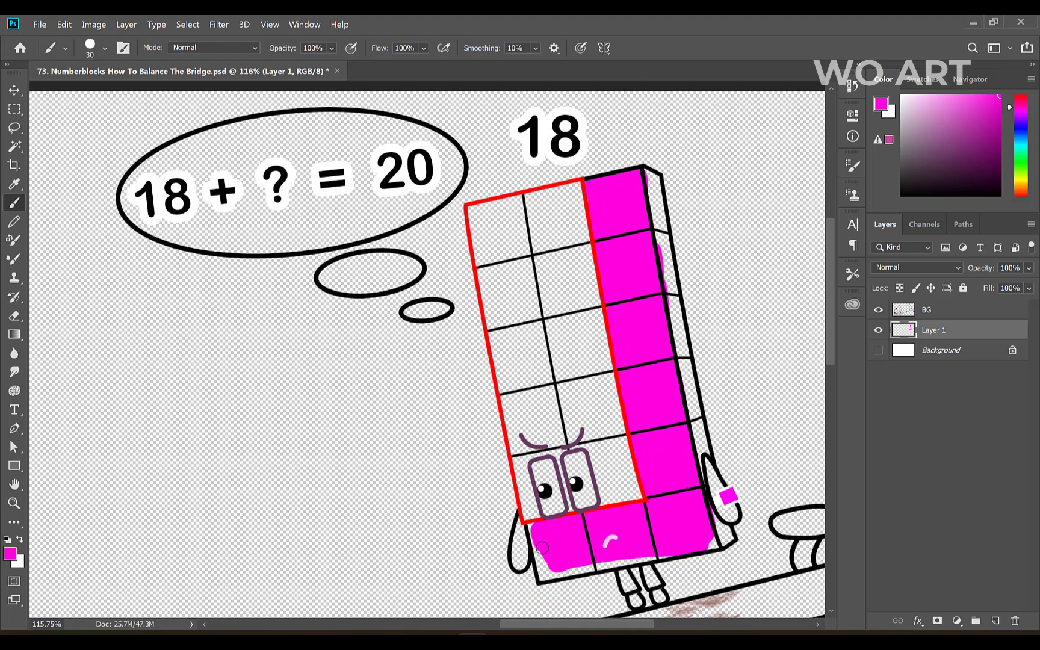
drag(583, 568, 713, 541)
click(10, 554)
click(743, 93)
click(926, 69)
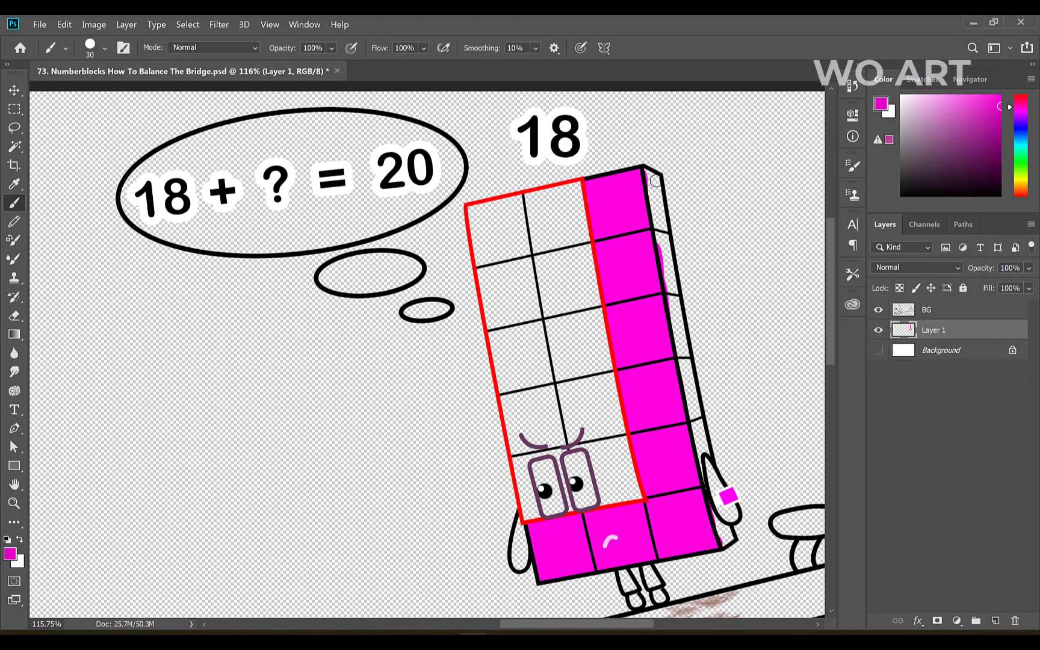
scroll(657, 197, down, 1)
drag(654, 180, 698, 413)
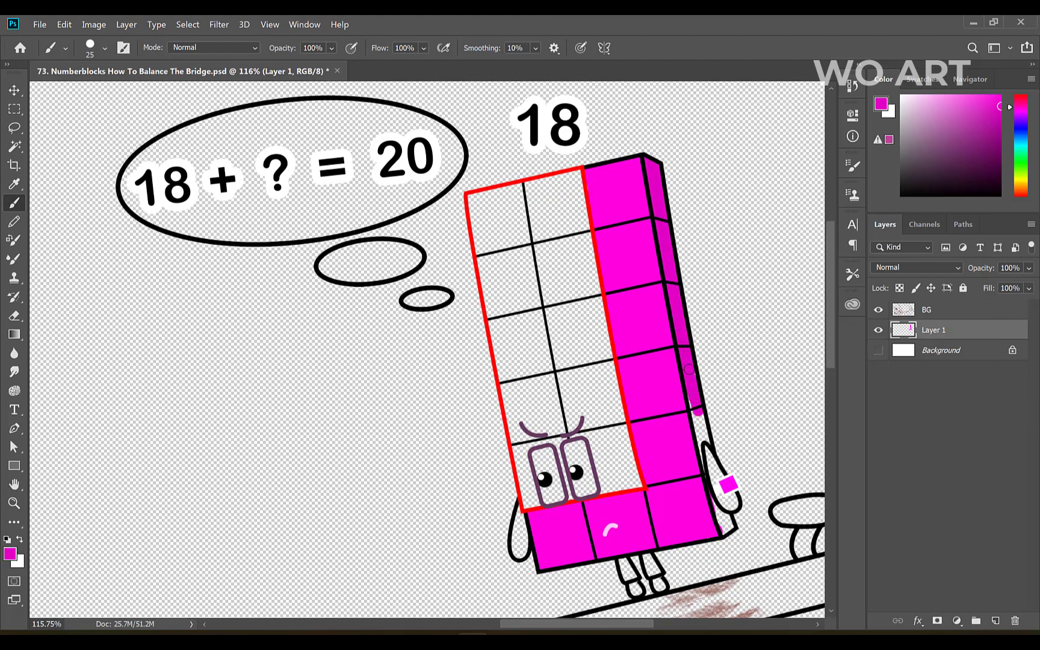
- Choose a dark purple and paint block 18's arms and shoes with it
click(882, 103)
click(691, 184)
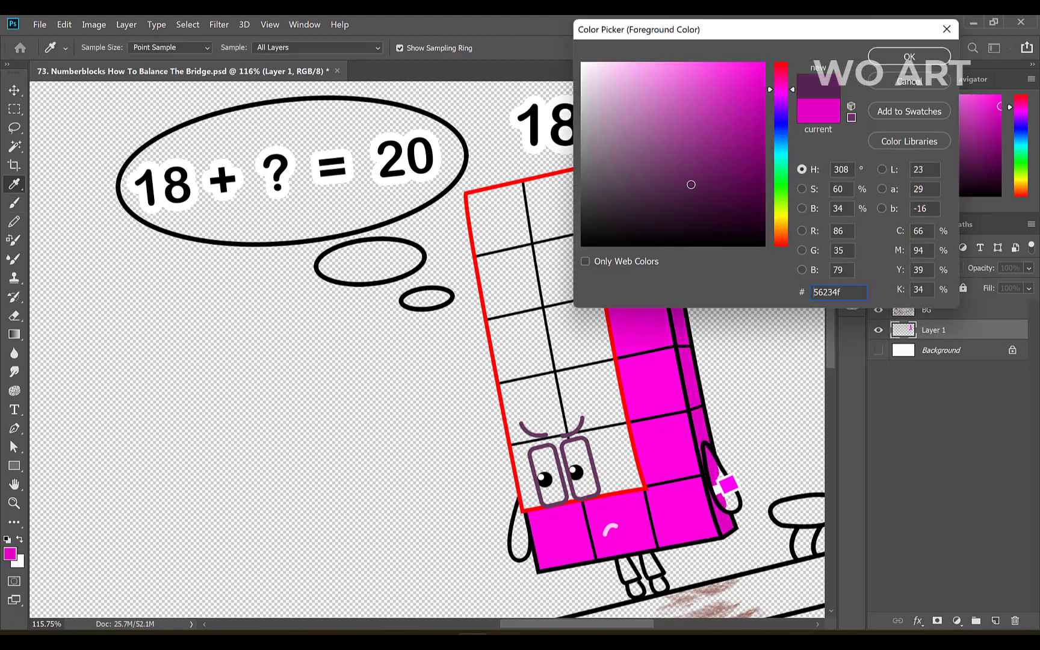
click(701, 176)
click(910, 56)
drag(715, 475, 733, 504)
scroll(722, 511, up, 4)
drag(566, 551, 570, 562)
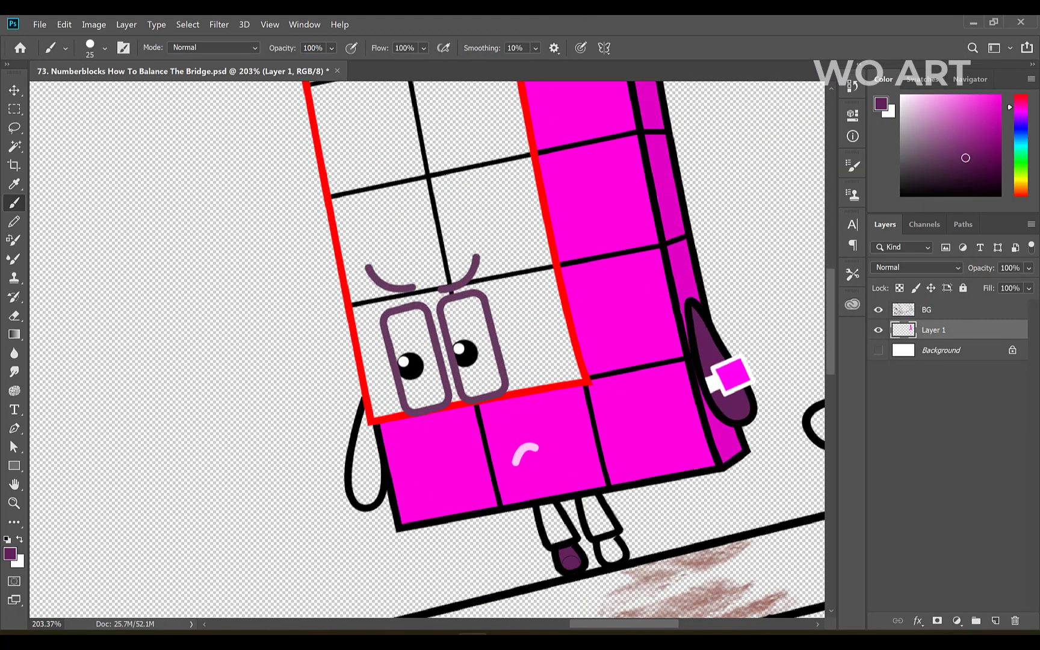
drag(363, 446, 372, 475)
- Add a new layer directly above the Background and paint block 18's legs dark red
scroll(511, 555, down, 6)
click(941, 350)
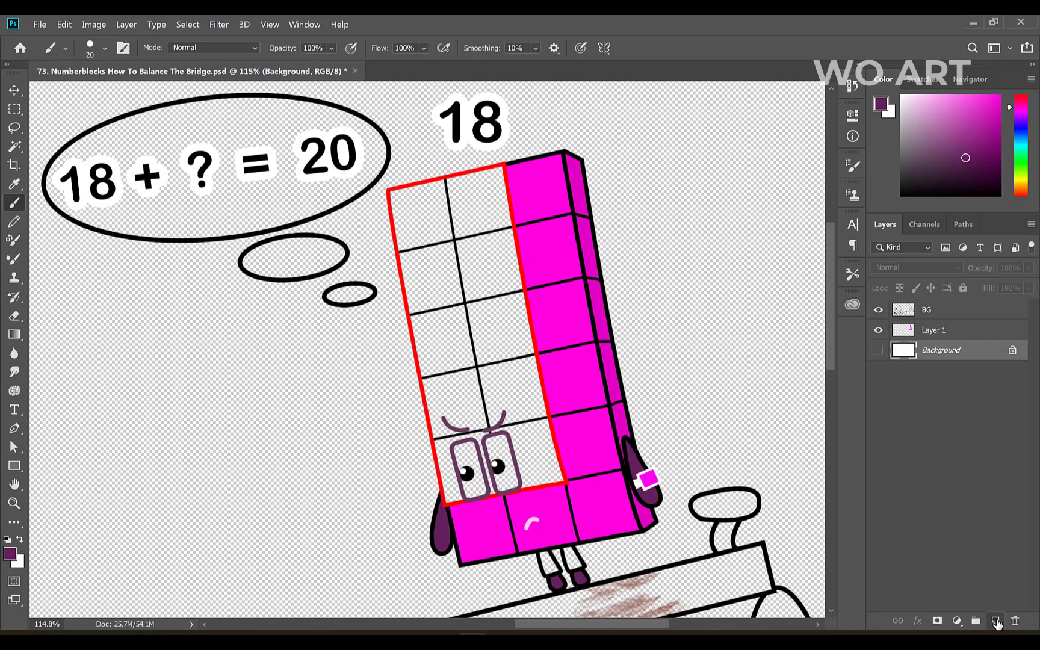
click(995, 621)
click(881, 103)
click(781, 246)
click(727, 144)
click(910, 56)
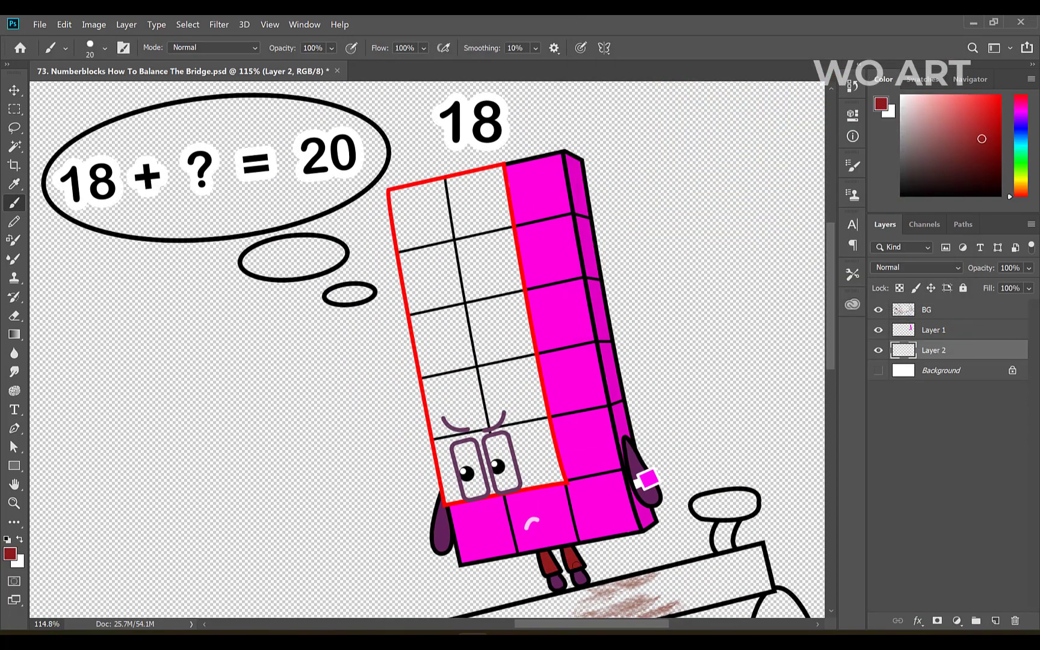
- Add another layer above the Background and fill block 18's red-outlined ten cells with white using a 45 px brush
click(968, 374)
click(996, 621)
scroll(729, 478, down, 1)
click(881, 104)
click(910, 56)
key(bracketright)
key(bracketright)
key(bracketright)
key(bracketright)
key(bracketright)
mouse_move(526, 231)
mouse_down()
mouse_move(552, 439)
mouse_move(497, 423)
mouse_move(518, 337)
mouse_move(443, 243)
mouse_move(449, 415)
mouse_up()
scroll(471, 205, up, 2)
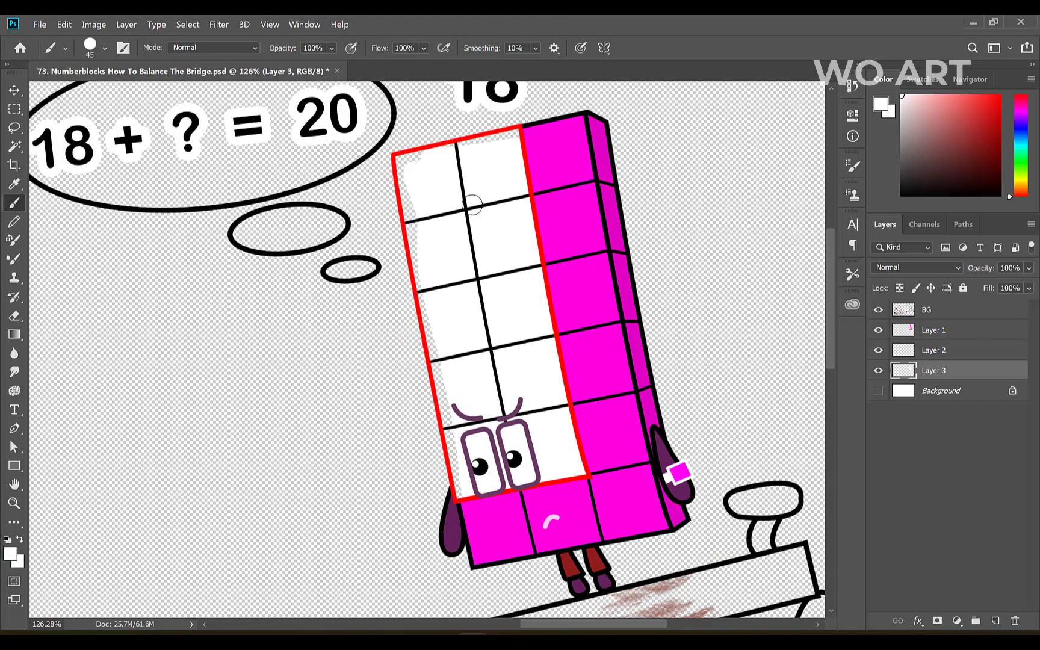
mouse_move(471, 204)
mouse_down()
mouse_move(425, 188)
mouse_move(406, 158)
mouse_move(453, 429)
mouse_up()
- Add a layer beneath the white fill and paint the large thought bubble yellow (#fff665)
scroll(669, 395, down, 3)
ctrl+click(995, 620)
click(10, 553)
click(780, 216)
click(692, 63)
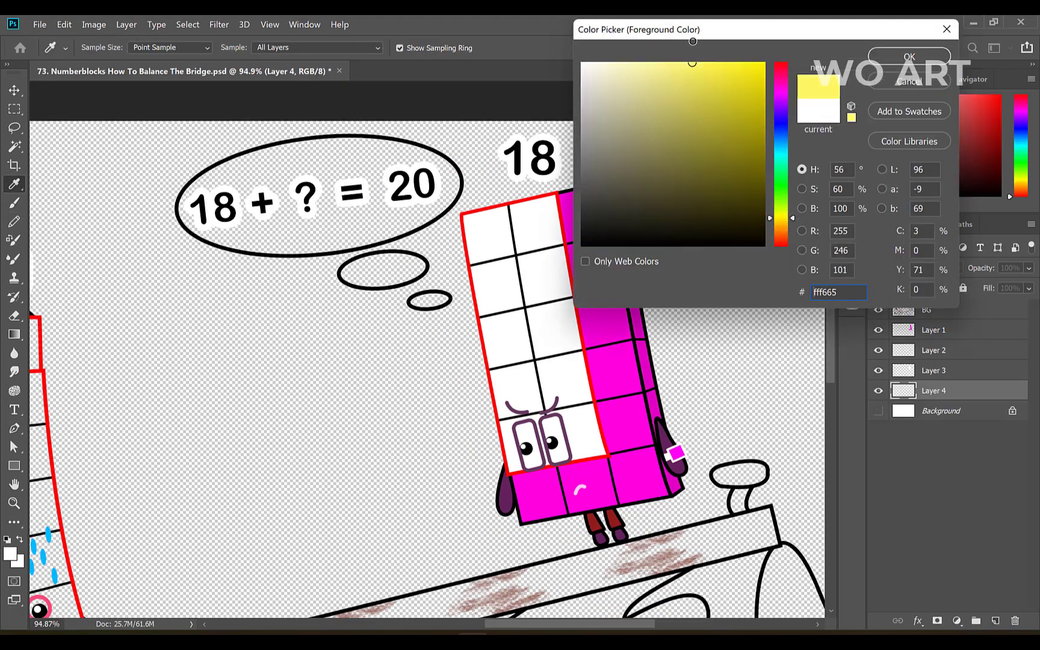
click(906, 55)
mouse_move(240, 186)
mouse_down()
mouse_move(390, 199)
mouse_move(381, 156)
mouse_move(318, 234)
mouse_up()
scroll(316, 238, up, 2)
mouse_move(318, 141)
mouse_down()
mouse_move(473, 167)
mouse_move(462, 192)
mouse_move(217, 223)
mouse_move(293, 137)
mouse_up()
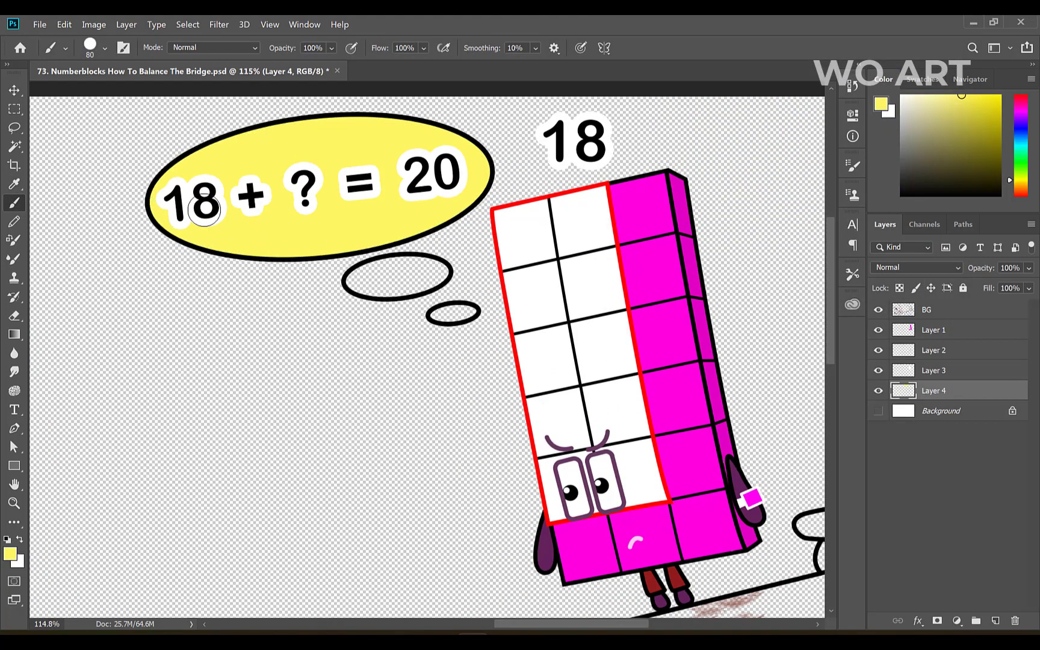
- Reduce the brush to 25 px and fill the two small thought bubbles with the same yellow
key(bracketleft)
key(bracketleft)
key(bracketleft)
key(bracketleft)
drag(367, 278, 401, 283)
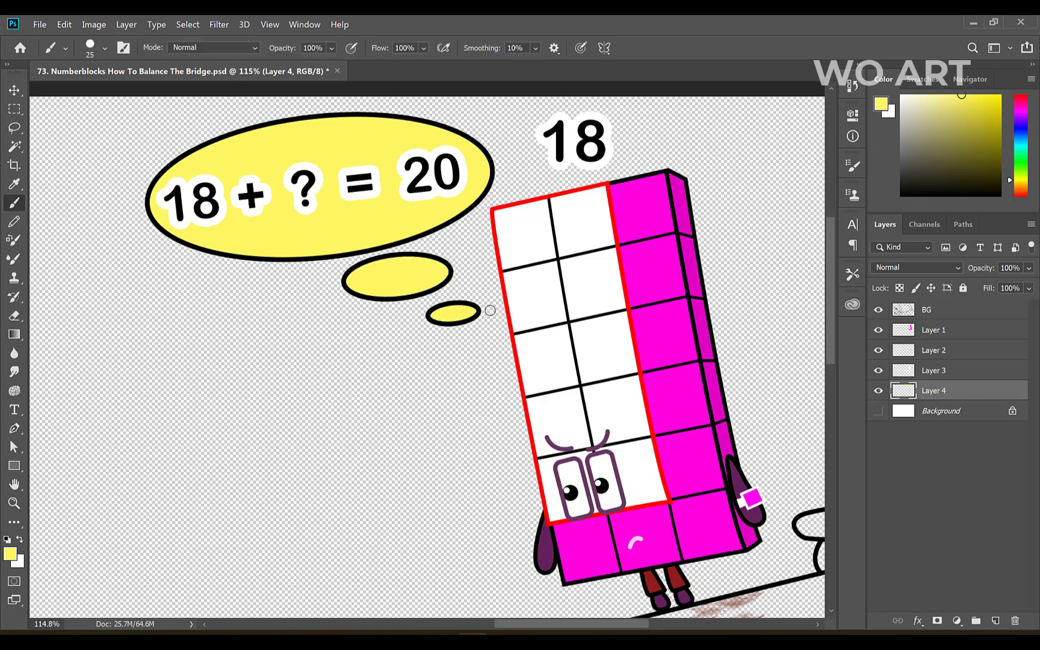
- Add a layer above the Background and fill block 11's top cube and underside with red
scroll(490, 310, down, 3)
key(ctrl+shift+alt+n)
key(i)
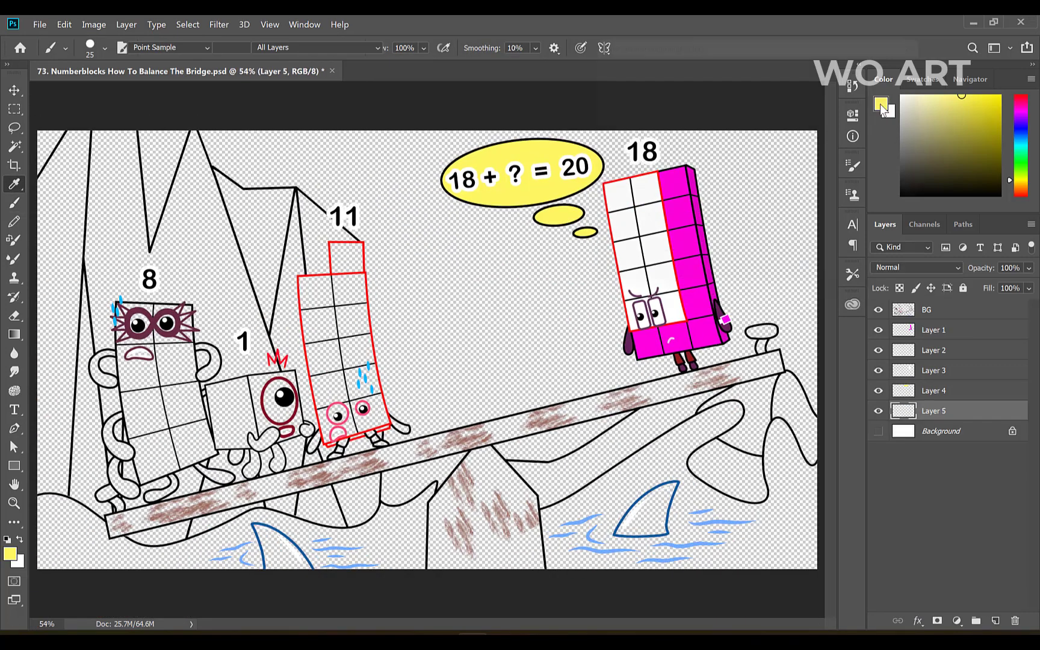
click(881, 109)
click(922, 90)
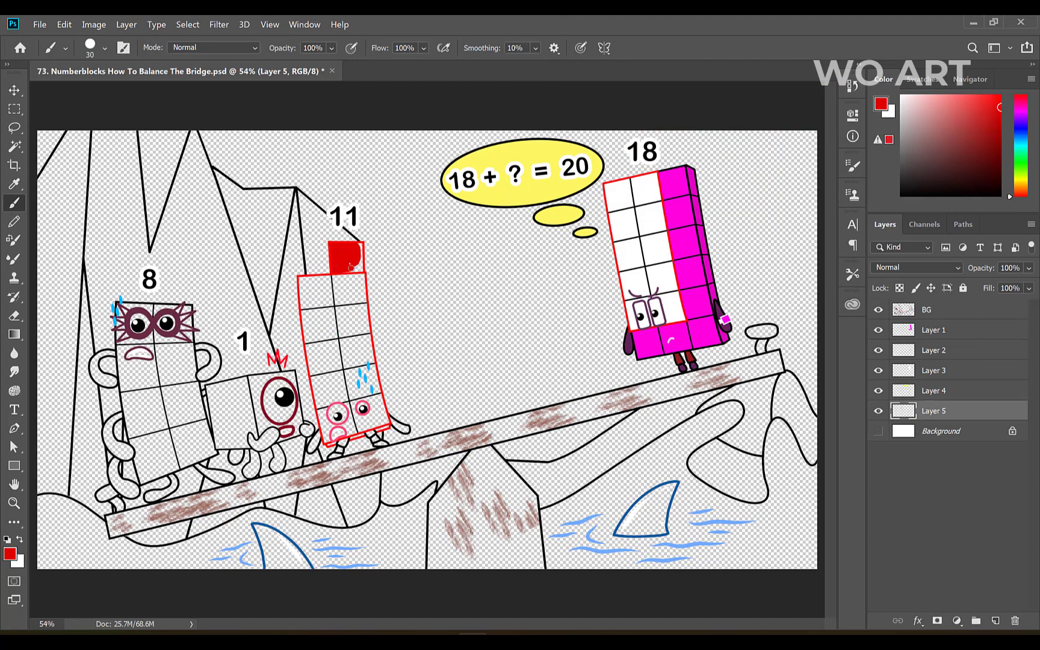
scroll(364, 331, up, 3)
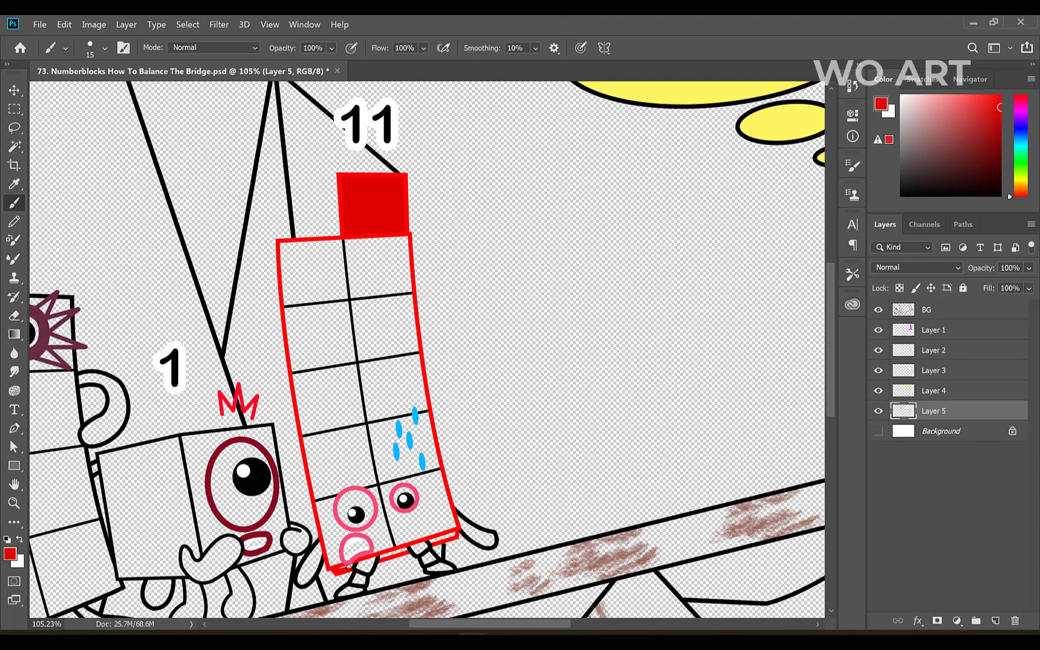
- Add another layer above the Background and paint the inside of block 11's mouth with black sampled from its pupil
click(903, 434)
key(ctrl+shift+alt+n)
alt+click(354, 509)
alt+click(359, 516)
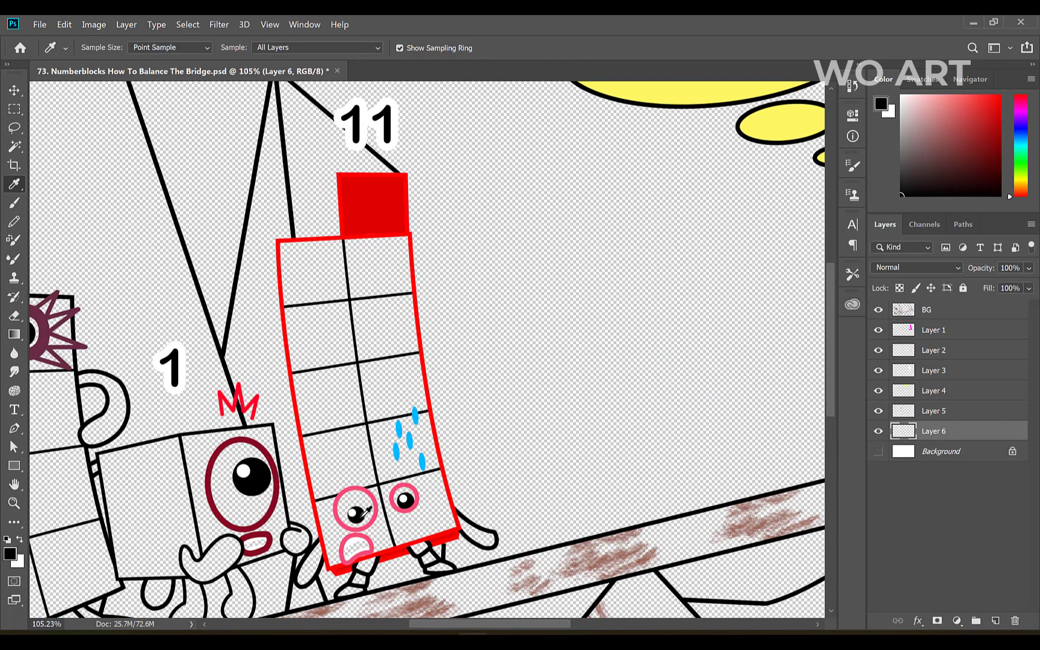
drag(346, 549, 370, 547)
- Choose a lime green and paint both of block 11's arms with it
click(882, 105)
click(781, 207)
click(763, 64)
click(908, 56)
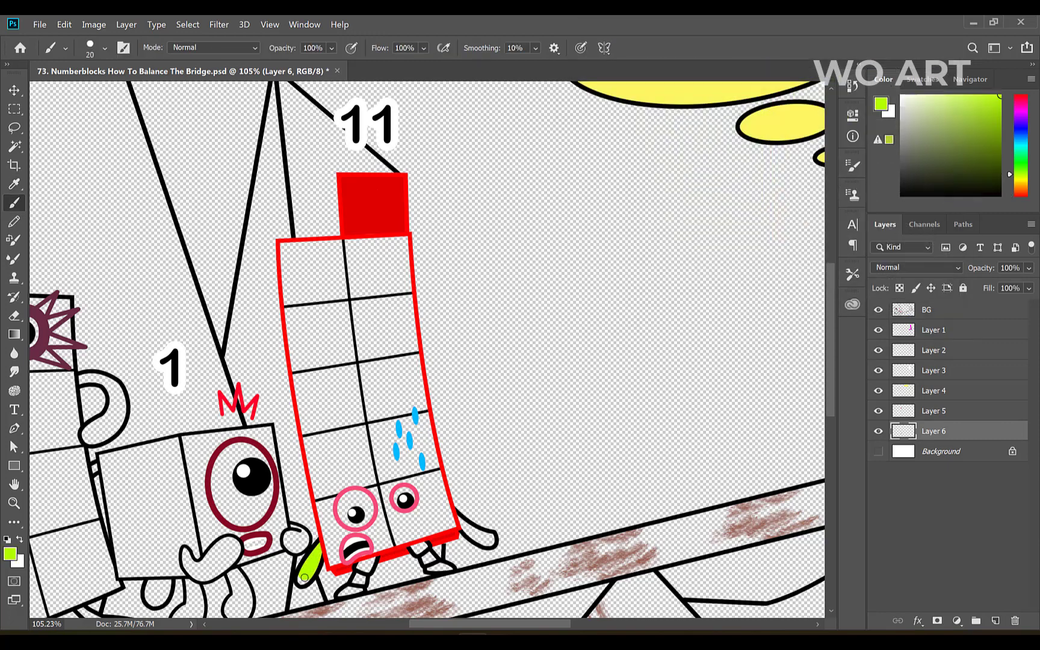
scroll(370, 550, up, 2)
- Set the paint colour to green #049e00 and fill the upper parts of block 11's legs with a smaller brush
click(881, 105)
click(781, 186)
click(764, 133)
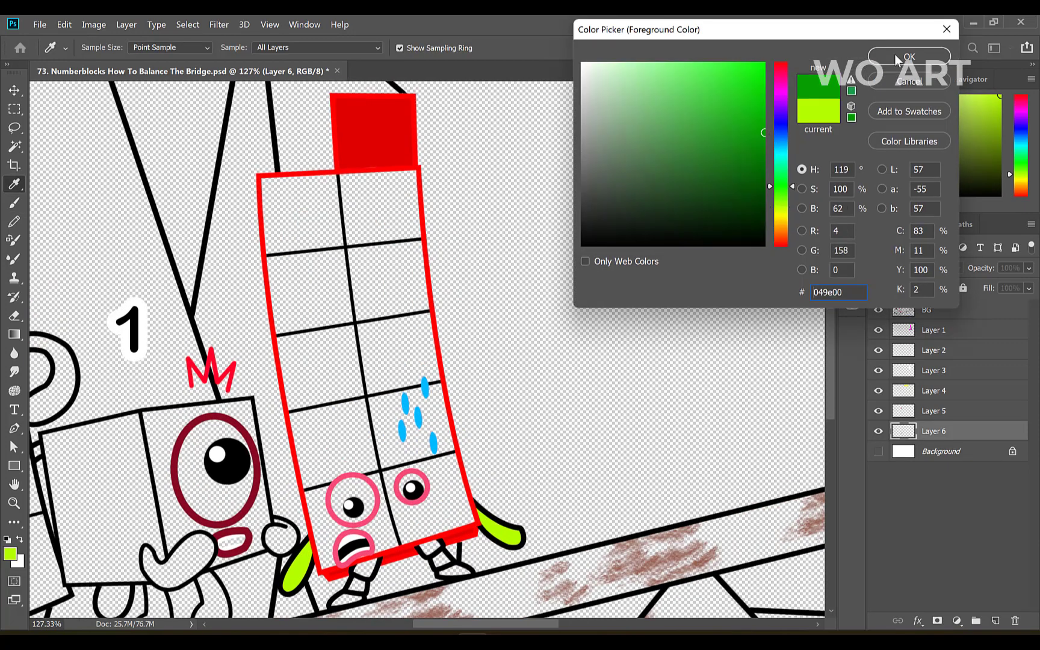
click(905, 58)
key(bracketleft)
key(bracketleft)
drag(369, 567, 361, 570)
- Choose a pale green and paint block 11's shoes with it
click(881, 104)
click(635, 97)
key(Return)
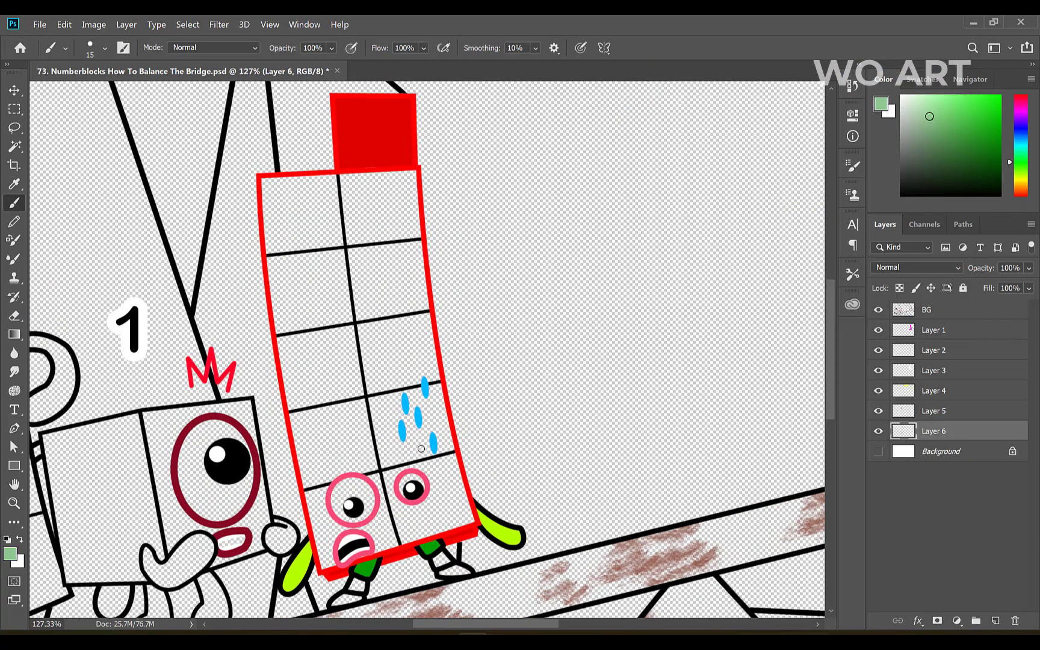
drag(444, 574, 465, 571)
- Add a layer beneath the current one and fill block 11's ten main cells with white using a 45 px brush
scroll(604, 403, down, 1)
ctrl+click(995, 621)
click(901, 96)
key(bracketright)
key(bracketright)
key(bracketright)
key(bracketright)
key(bracketright)
key(bracketright)
mouse_move(382, 201)
mouse_down()
mouse_move(397, 241)
mouse_move(332, 337)
mouse_move(353, 431)
mouse_move(400, 328)
mouse_move(349, 493)
mouse_move(436, 397)
mouse_move(427, 525)
mouse_up()
drag(355, 536, 331, 409)
drag(455, 401, 459, 501)
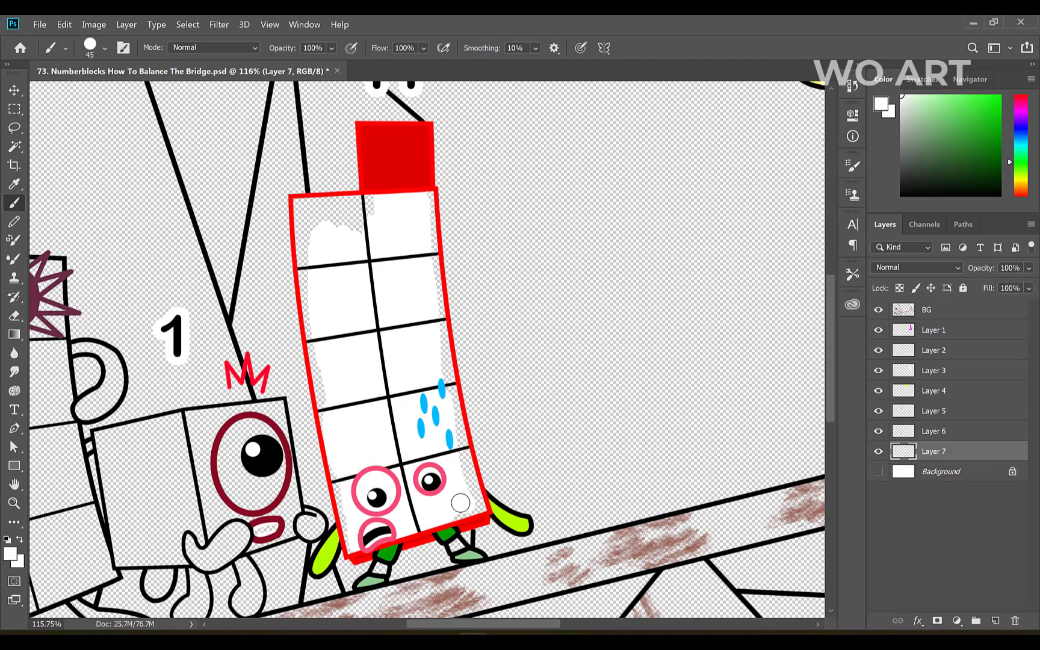
scroll(378, 381, up, 1)
mouse_move(361, 207)
mouse_down()
mouse_move(318, 187)
mouse_move(296, 244)
mouse_move(318, 403)
mouse_up()
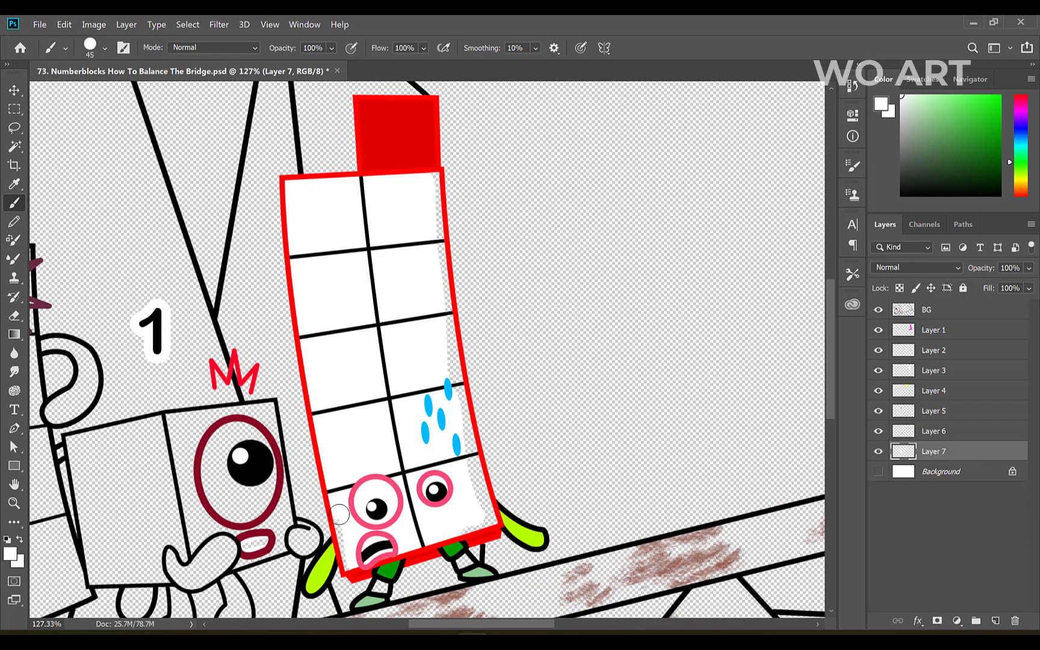
mouse_move(425, 543)
mouse_down()
mouse_move(487, 514)
mouse_move(438, 219)
mouse_up()
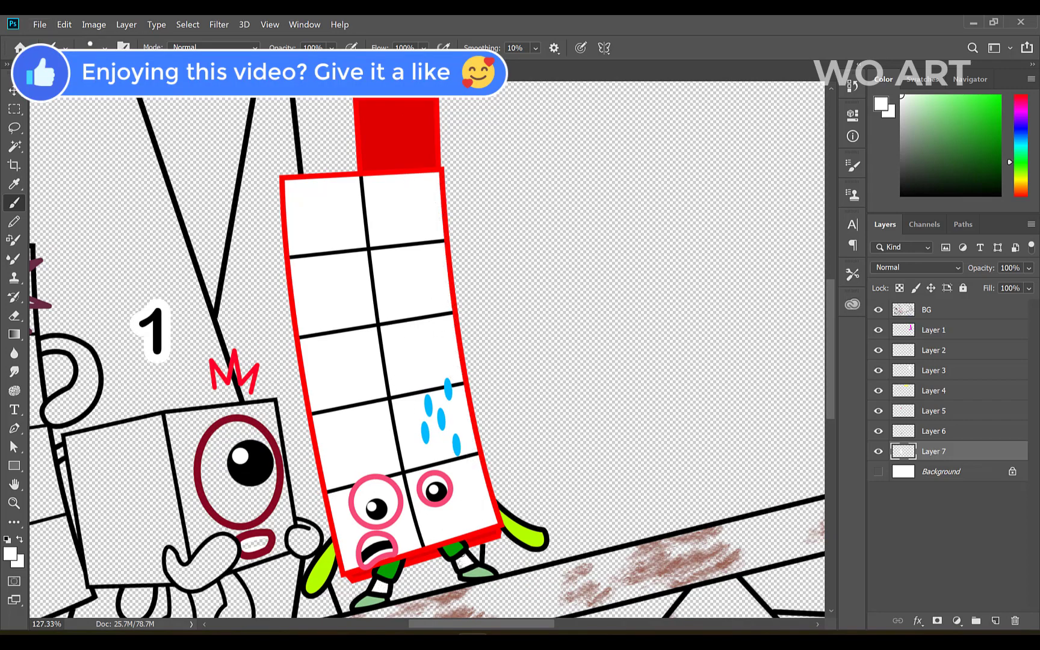
- Merge the colour layers, Layer 1 through Layer 7, into a single layer
scroll(539, 439, down, 9)
shift+click(957, 336)
key(ctrl+e)
- Add a layer beneath the merged one and paint block 1's eye white and the inside of its mouth black
ctrl+click(995, 621)
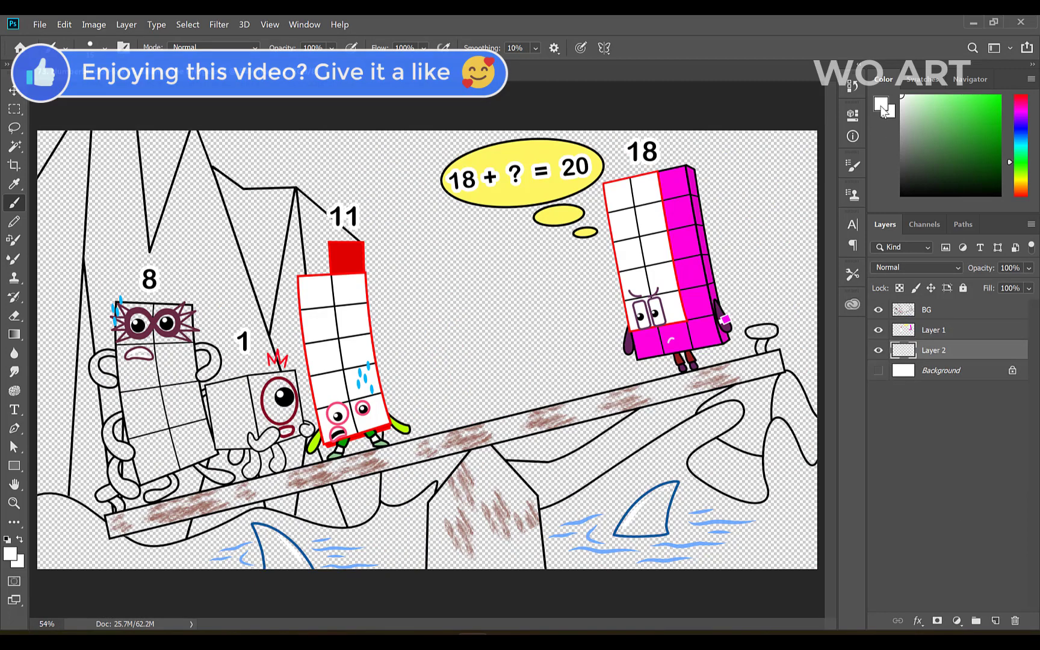
scroll(283, 397, up, 4)
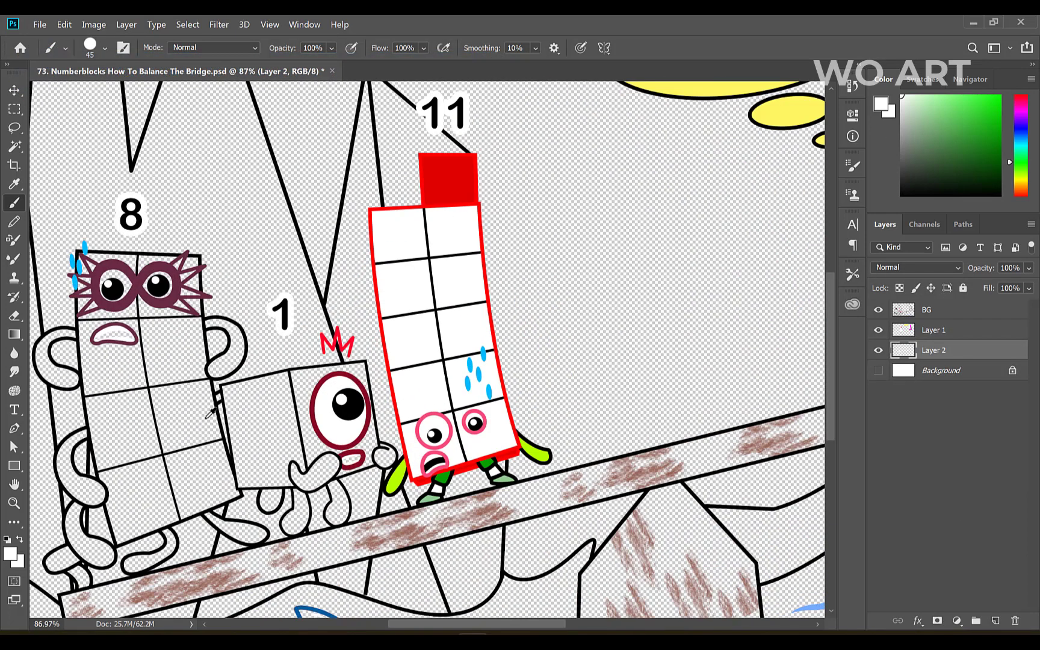
key([)
key([)
key(d)
- Add a layer beneath the face details and fill block 1's front and side faces with bright red
ctrl+click(995, 621)
alt+click(606, 404)
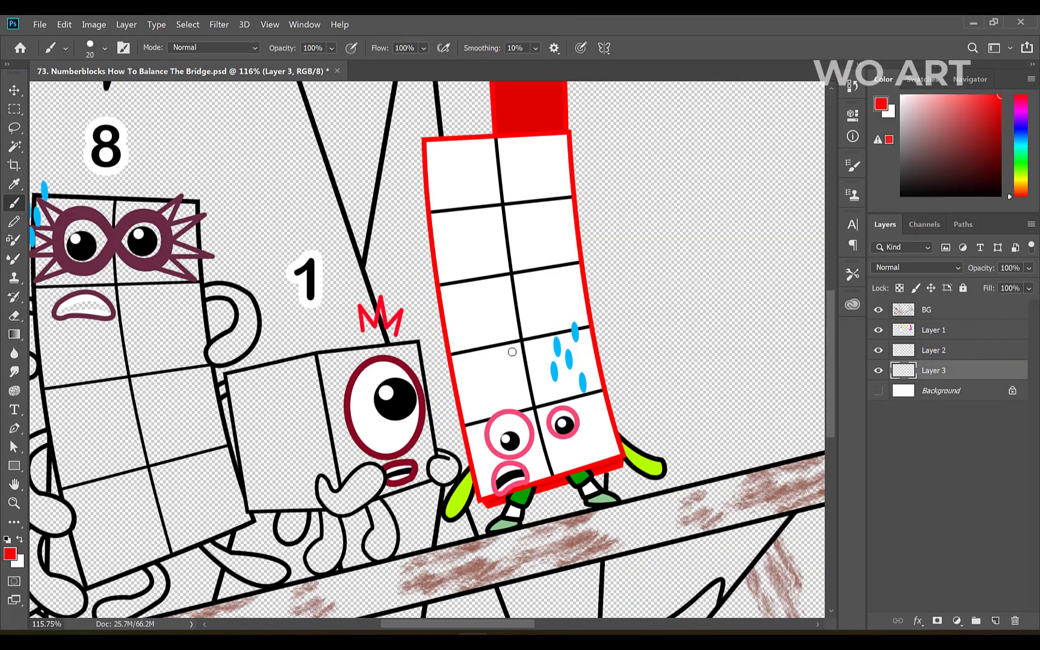
mouse_move(258, 374)
mouse_down()
mouse_move(413, 348)
mouse_move(422, 475)
mouse_move(389, 488)
mouse_move(381, 465)
mouse_move(314, 501)
mouse_move(256, 506)
mouse_move(236, 403)
mouse_move(339, 372)
mouse_move(305, 431)
mouse_move(363, 445)
mouse_move(302, 452)
mouse_up()
key(])
key(])
key(])
key(])
key(e)
- Add a layer above the Background and paint block 1's arms and legs dark red with a 25 px brush
scroll(533, 460, down, 1)
click(940, 390)
click(995, 620)
key(b)
click(10, 554)
click(752, 167)
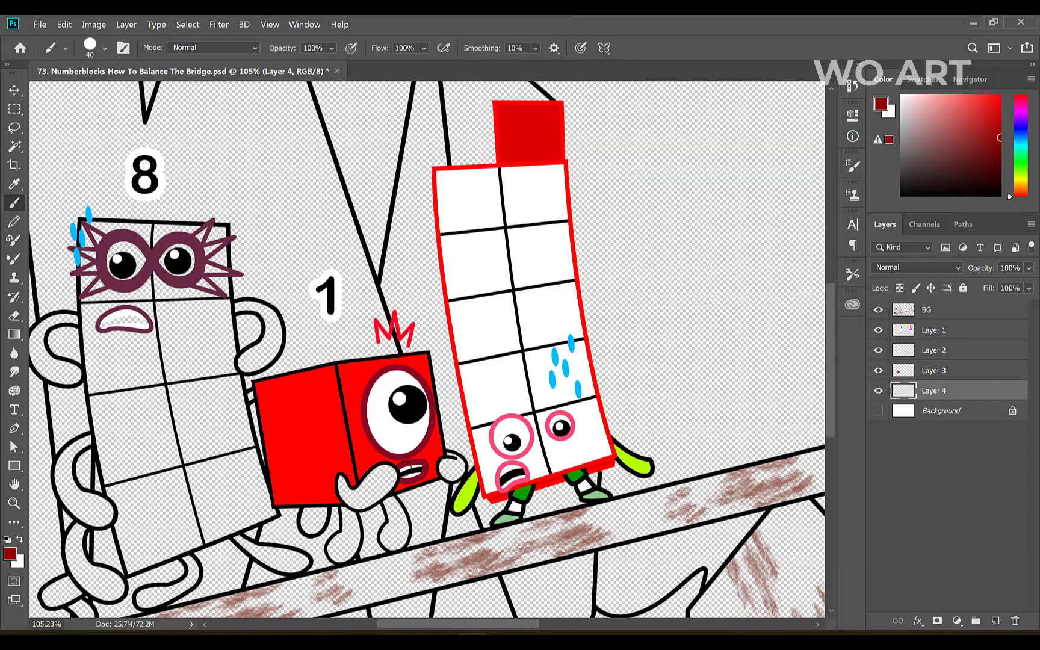
key([)
mouse_move(344, 487)
mouse_down()
mouse_move(391, 470)
mouse_move(383, 473)
mouse_up()
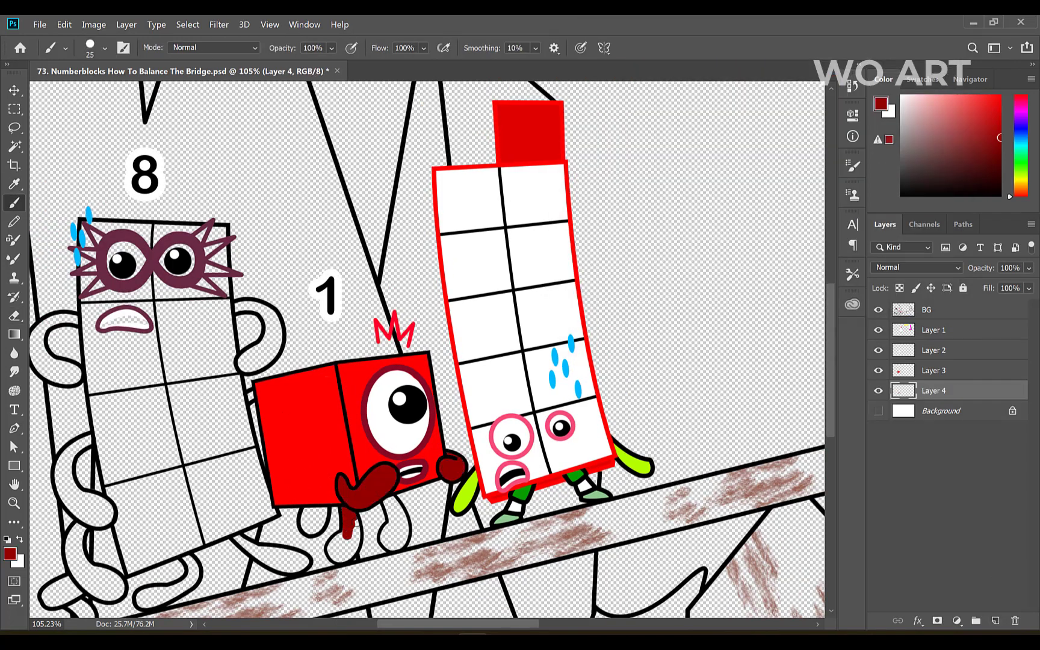
drag(348, 533, 348, 551)
drag(393, 508, 386, 541)
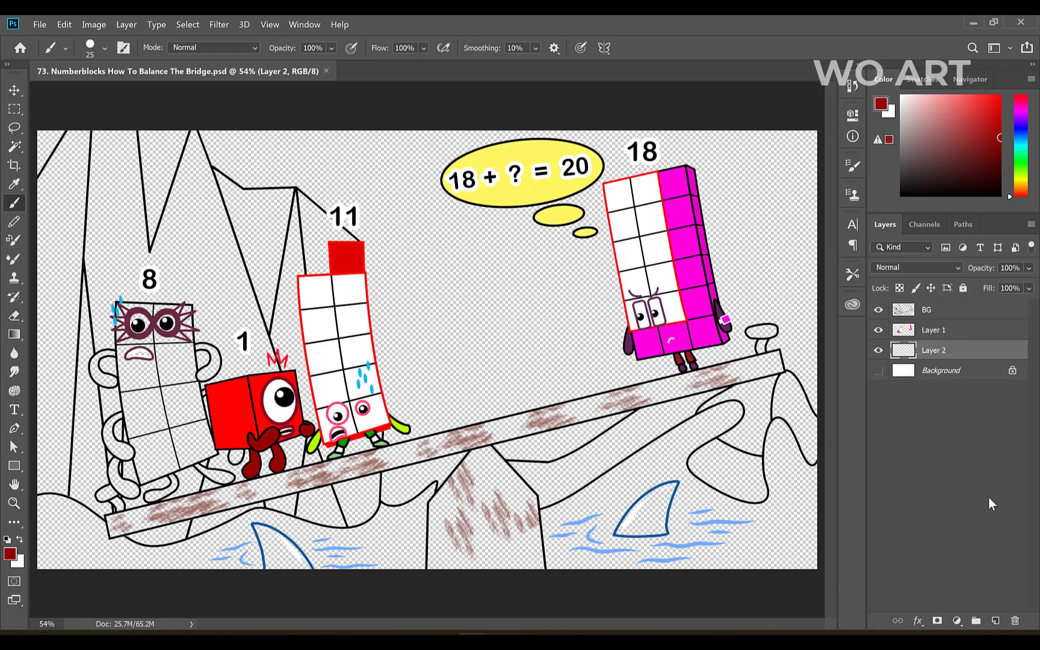
- Set the paint colour to pink #ff0096, enlarge the brush to 60 px and fill block 8's body
click(881, 103)
click(764, 64)
click(781, 81)
click(907, 53)
key(bracketright)
key(bracketright)
key(bracketright)
key(bracketright)
key(bracketright)
key(bracketright)
mouse_move(159, 334)
mouse_down()
mouse_move(188, 388)
mouse_move(148, 383)
mouse_move(190, 398)
mouse_move(137, 411)
mouse_move(164, 455)
mouse_move(173, 413)
mouse_move(143, 313)
mouse_move(131, 403)
mouse_up()
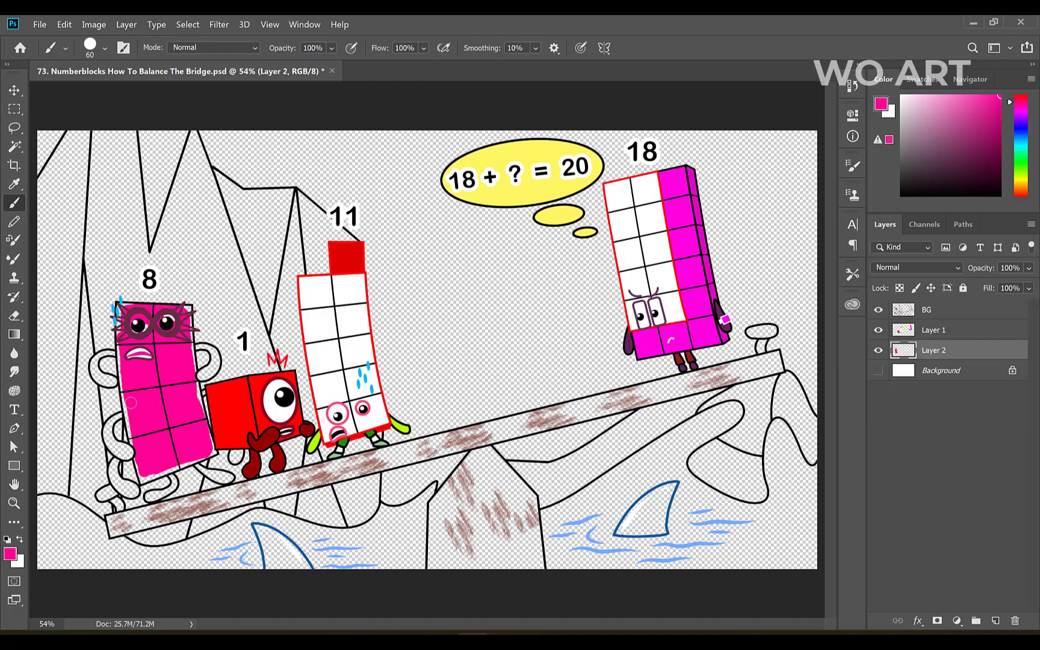
scroll(131, 402, up, 5)
mouse_move(159, 254)
mouse_down()
mouse_move(202, 527)
mouse_move(250, 532)
mouse_move(316, 511)
mouse_move(356, 414)
mouse_move(334, 321)
mouse_up()
- Paint the whites of block 8's eyes and the black inside of its mouth with a small brush
key(bracketleft)
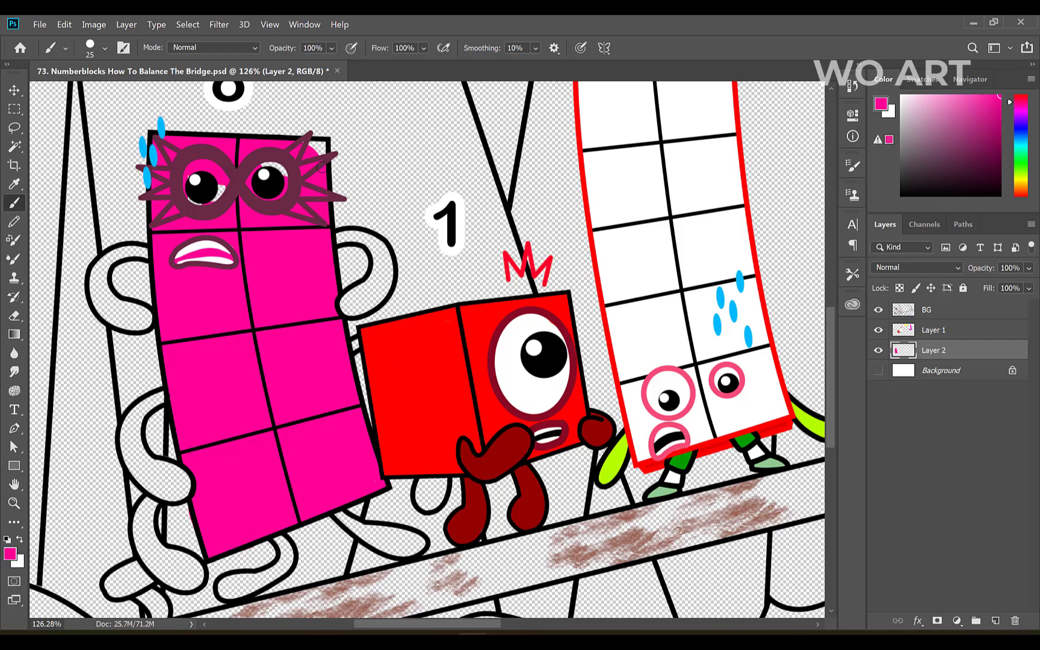
key(e)
scroll(121, 168, up, 4)
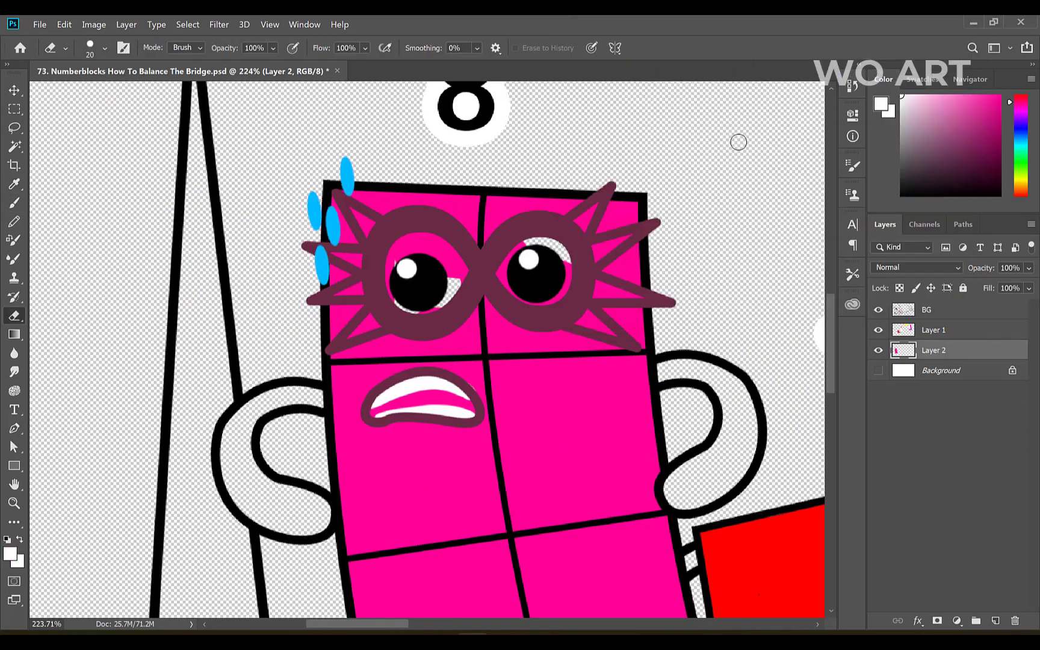
key(b)
drag(401, 255, 454, 277)
drag(545, 267, 510, 275)
key(d)
key(bracketleft)
drag(378, 410, 458, 399)
- Choose a dark maroon and fill the spikes of block 8's mask with it
click(881, 104)
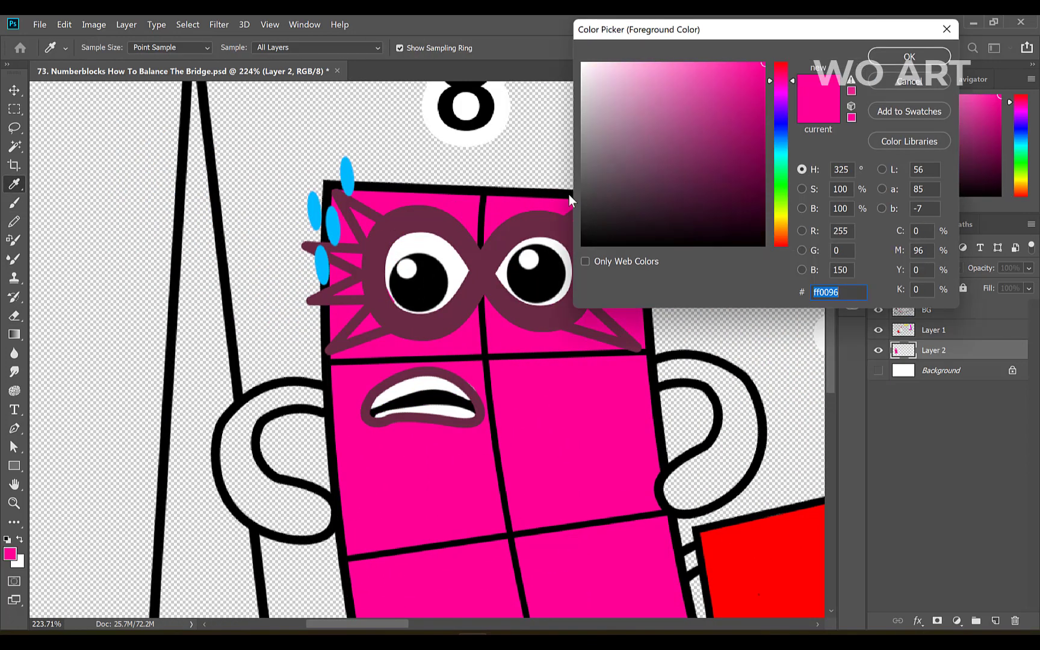
click(764, 174)
click(908, 56)
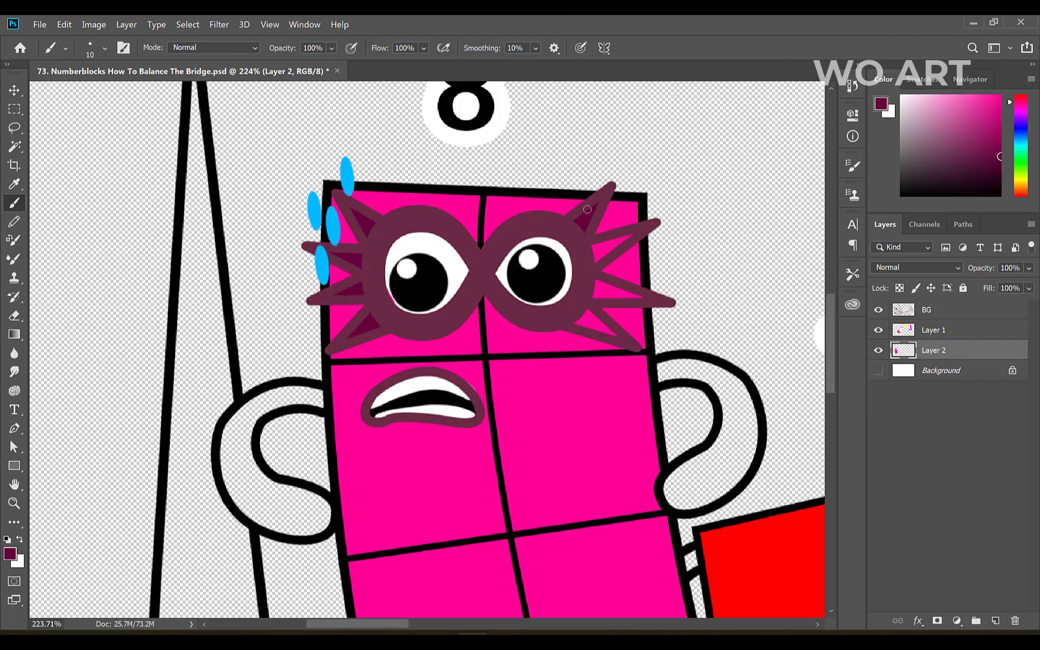
drag(574, 322, 613, 334)
alt+click(450, 280)
scroll(465, 301, down, 5)
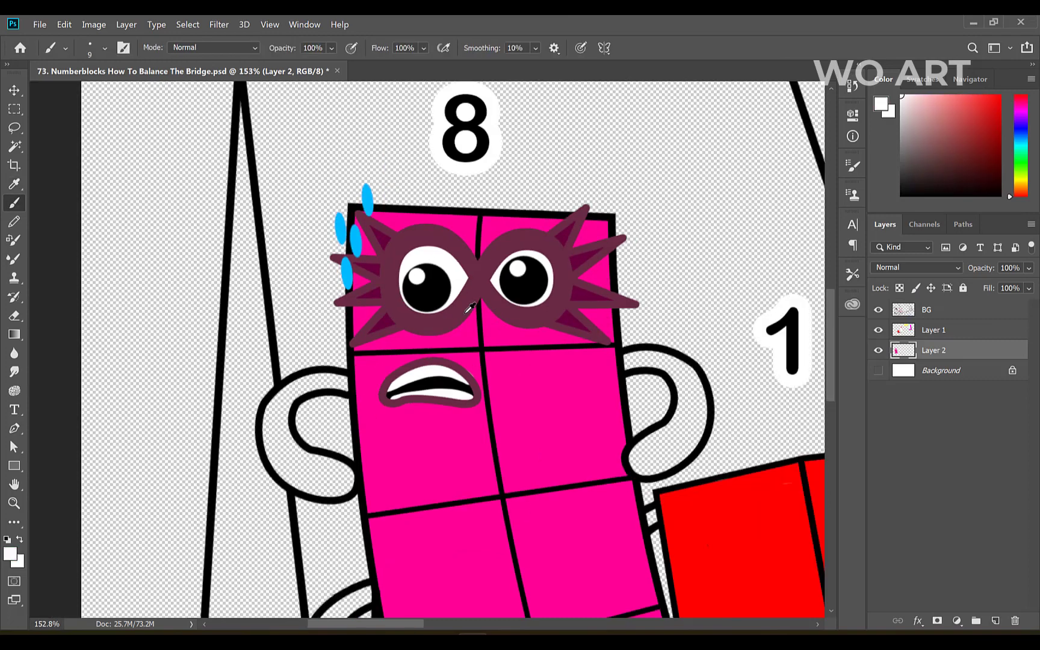
- Sample the dark maroon, add a layer above the Background and paint block 8's upper arm on the outer side with a 25 px brush
alt+click(544, 208)
click(941, 371)
click(995, 621)
key(bracketright)
key(bracketright)
mouse_move(367, 260)
mouse_down()
mouse_move(383, 262)
mouse_move(352, 305)
mouse_up()
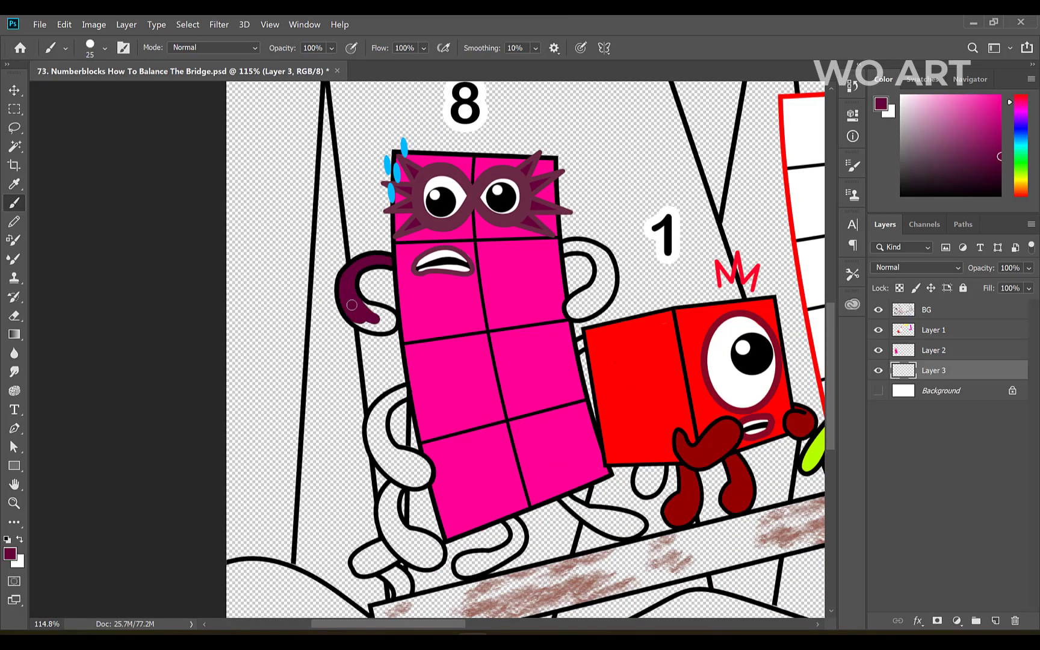
- Fill block 8's remaining arms and legs with dark maroon, including the parts showing around block 1
mouse_move(596, 253)
mouse_down()
mouse_move(605, 285)
mouse_move(600, 300)
mouse_move(583, 314)
mouse_up()
mouse_move(400, 390)
mouse_down()
mouse_move(375, 425)
mouse_move(388, 460)
mouse_move(392, 451)
mouse_move(411, 477)
mouse_move(390, 489)
mouse_move(430, 559)
mouse_up()
key(])
drag(518, 522, 466, 569)
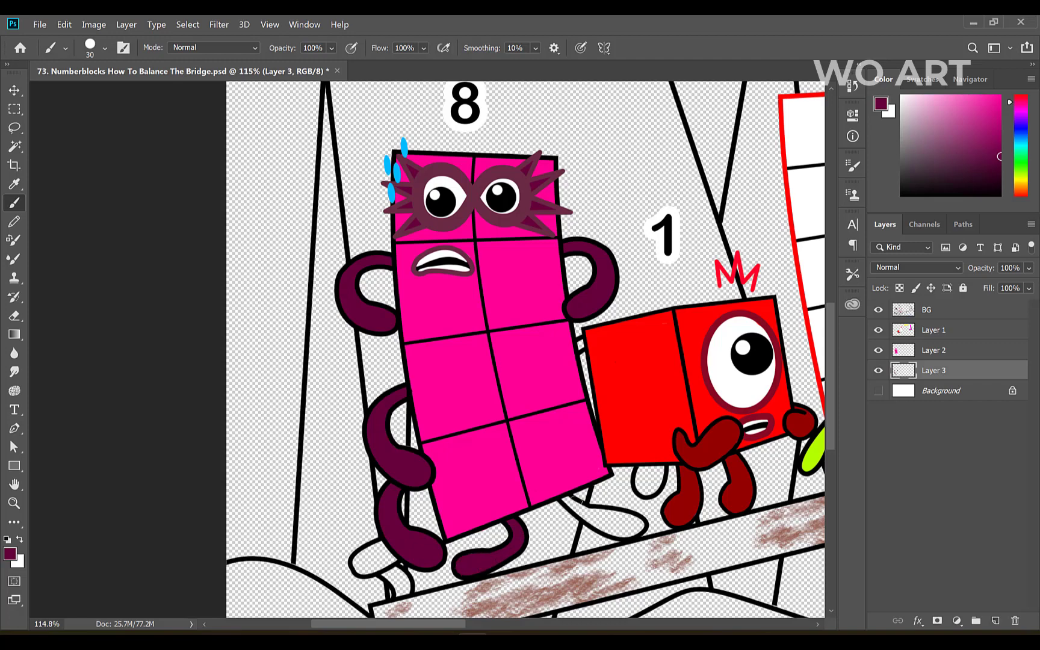
key([)
drag(563, 498, 636, 521)
drag(583, 337, 645, 484)
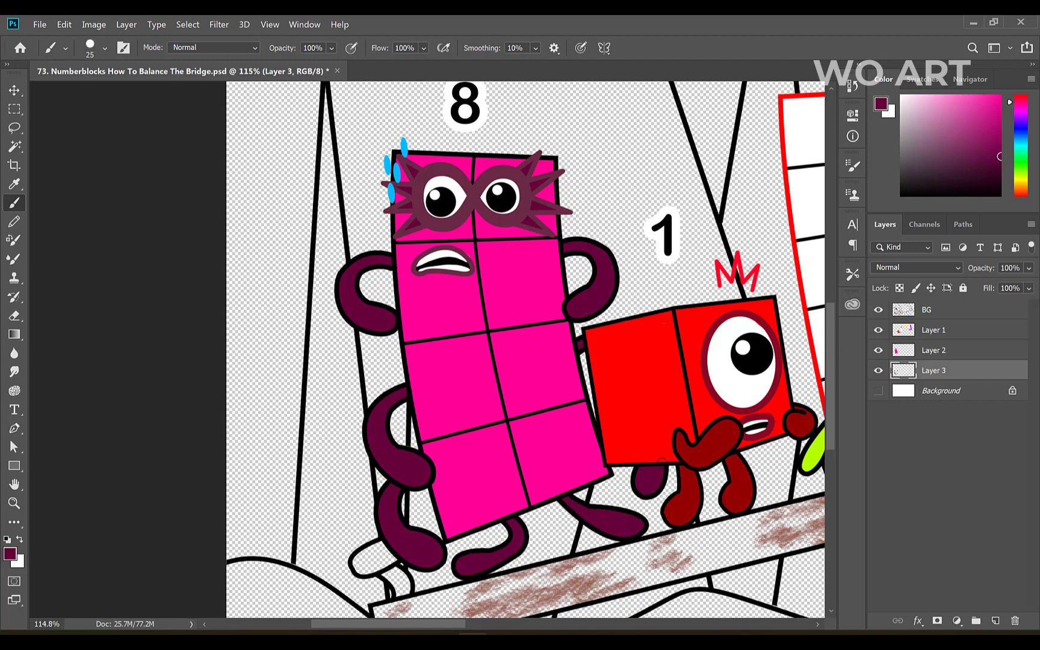
- Show the whole drawing at 54%, add a layer beneath Layer 3 and set the paint colour to dark reddish brown
scroll(534, 419, down, 8)
double_click(47, 623)
text(54)
key(Return)
ctrl+click(995, 620)
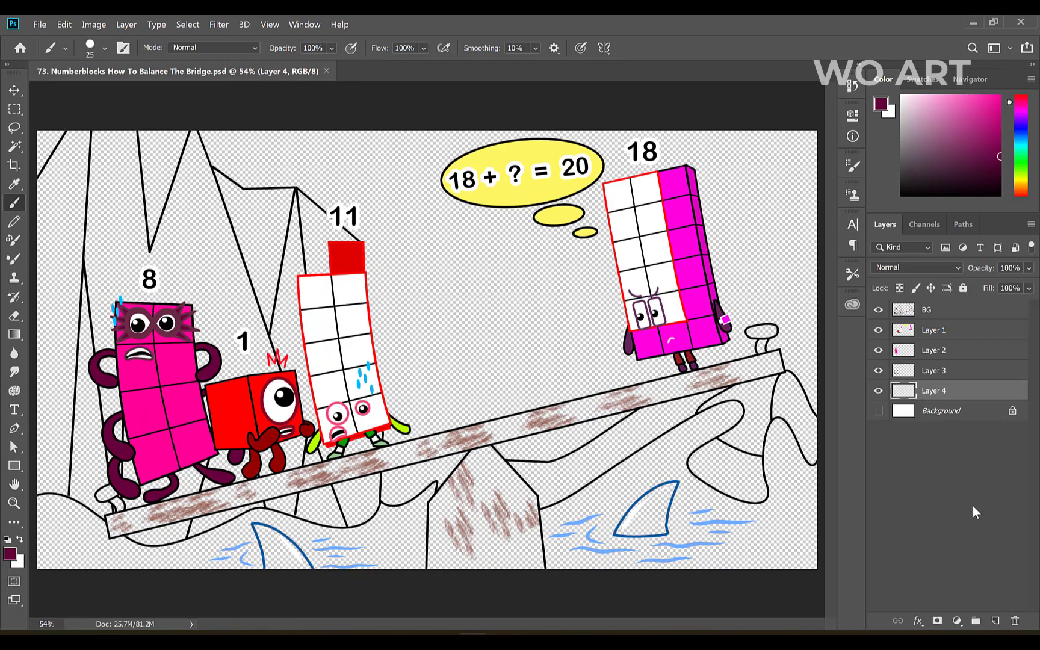
click(10, 554)
click(779, 237)
click(726, 163)
click(908, 56)
- Fill the whole length of the seesaw plank with dark reddish brown, using a brush of about 40 px
key(])
key(])
key(])
key(])
mouse_move(118, 526)
mouse_down()
mouse_move(181, 517)
mouse_move(368, 456)
mouse_move(350, 463)
mouse_up()
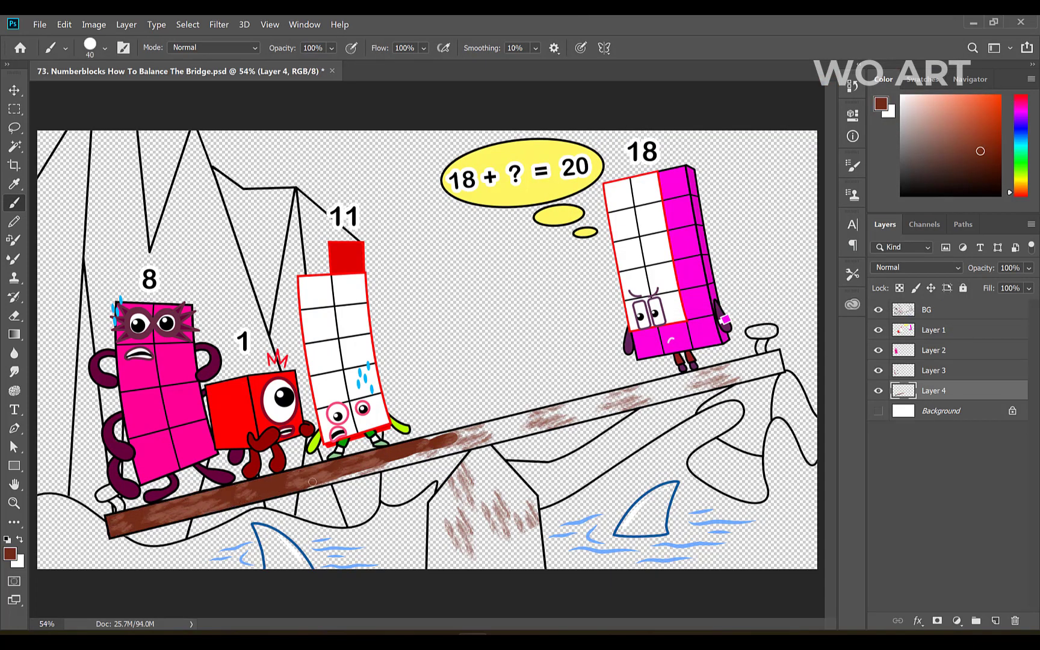
mouse_move(481, 434)
mouse_down()
mouse_move(719, 371)
mouse_move(588, 404)
mouse_up()
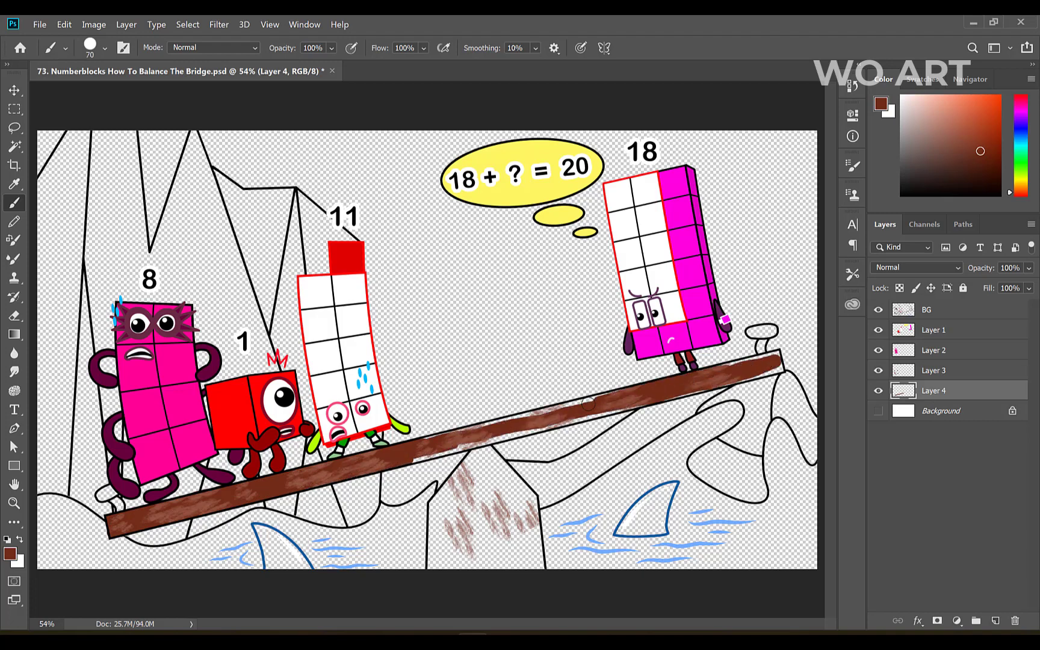
mouse_move(499, 427)
mouse_down()
mouse_move(423, 450)
mouse_move(731, 370)
mouse_up()
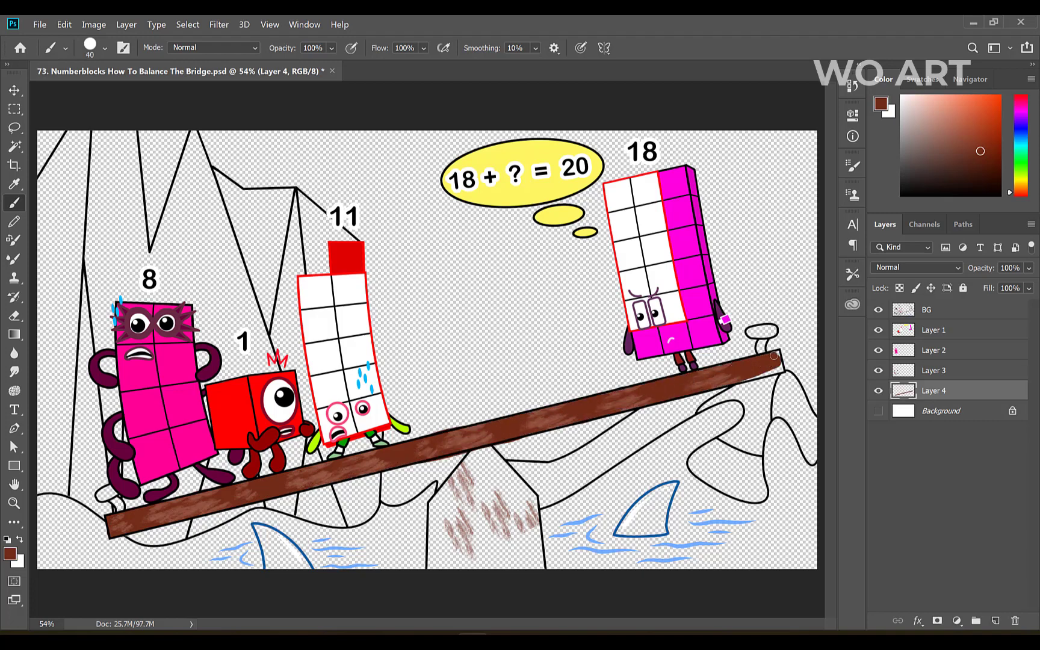
- Fill the plank's support pillar with the same brown using a larger brush and erase the paint spilling past its outline
key(bracketright)
key(bracketright)
key(bracketright)
key(bracketright)
key(bracketright)
key(bracketright)
mouse_move(484, 451)
mouse_down()
mouse_move(471, 566)
mouse_move(431, 568)
mouse_move(437, 490)
mouse_move(441, 543)
mouse_move(494, 585)
mouse_move(513, 490)
mouse_move(482, 462)
mouse_move(530, 498)
mouse_up()
key(e)
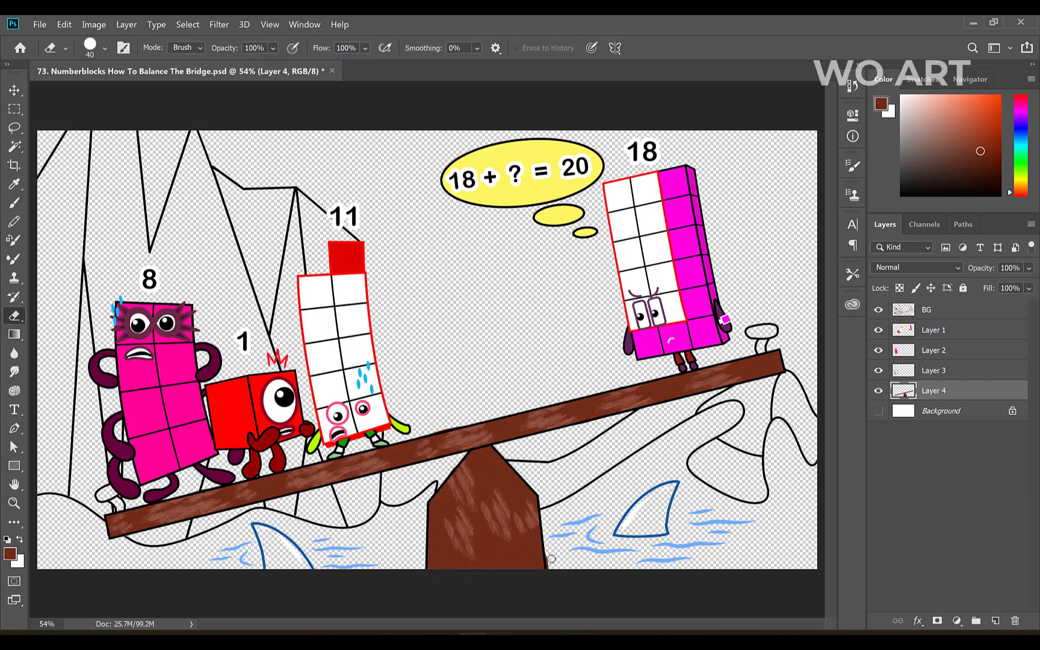
drag(551, 559, 549, 567)
- Set the paint colour to a brighter rust brown and fill the pegs at both ends of the plank with a smaller brush
key(b)
click(10, 554)
drag(748, 156, 752, 146)
click(907, 60)
key(bracketleft)
key(bracketleft)
key(bracketleft)
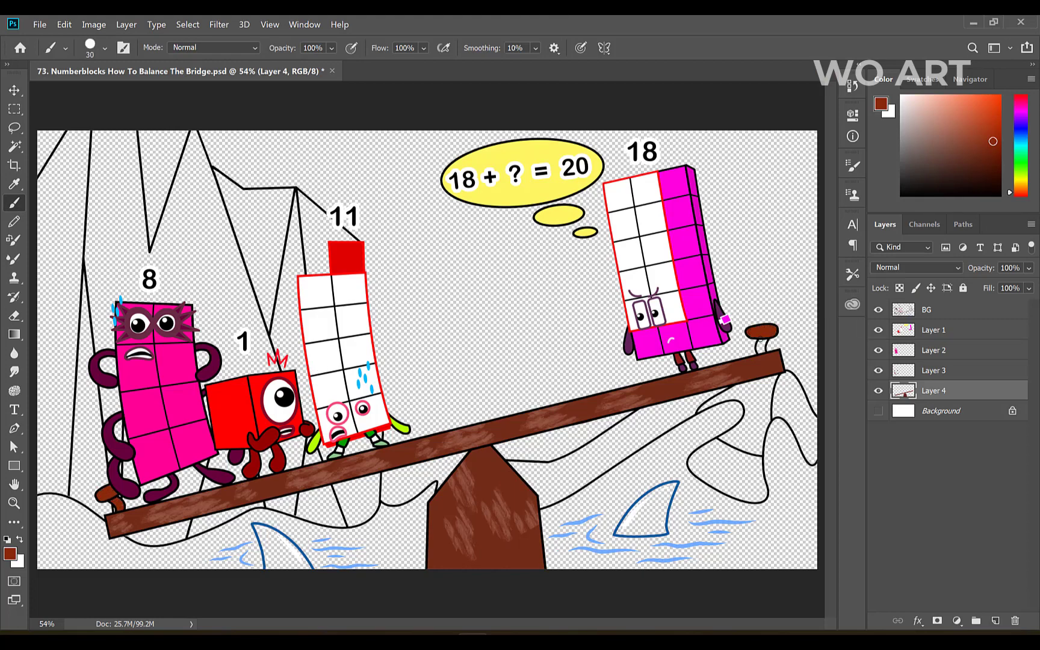
- Add a layer above the Background, sample the dark blue of the shark fin outline and roughly fill the fin beside the pillar under block 18
click(973, 413)
click(995, 620)
alt+click(666, 520)
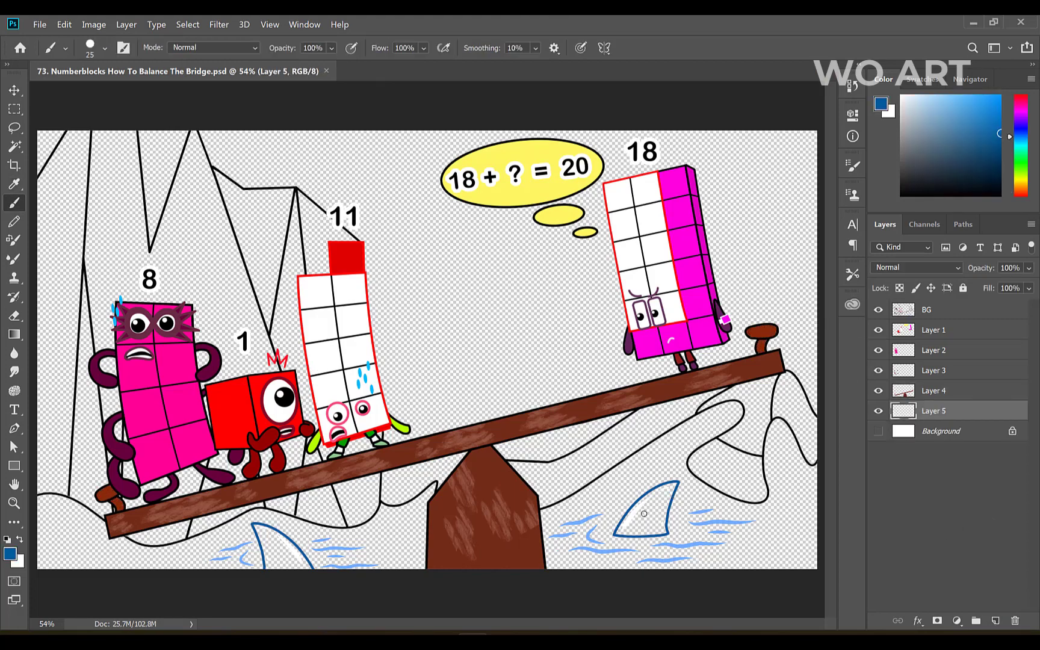
key(bracketright)
key(bracketright)
key(bracketright)
key(bracketright)
key(bracketright)
key(bracketright)
key(bracketright)
mouse_move(662, 493)
mouse_down()
mouse_move(627, 527)
mouse_move(644, 514)
mouse_move(553, 526)
mouse_move(596, 472)
mouse_up()
- Finish that shark fin's edges with a smaller brush and fill the second fin below block 1 with dark blue
scroll(672, 537, up, 8)
key(bracketleft)
key(bracketleft)
key(bracketleft)
key(bracketleft)
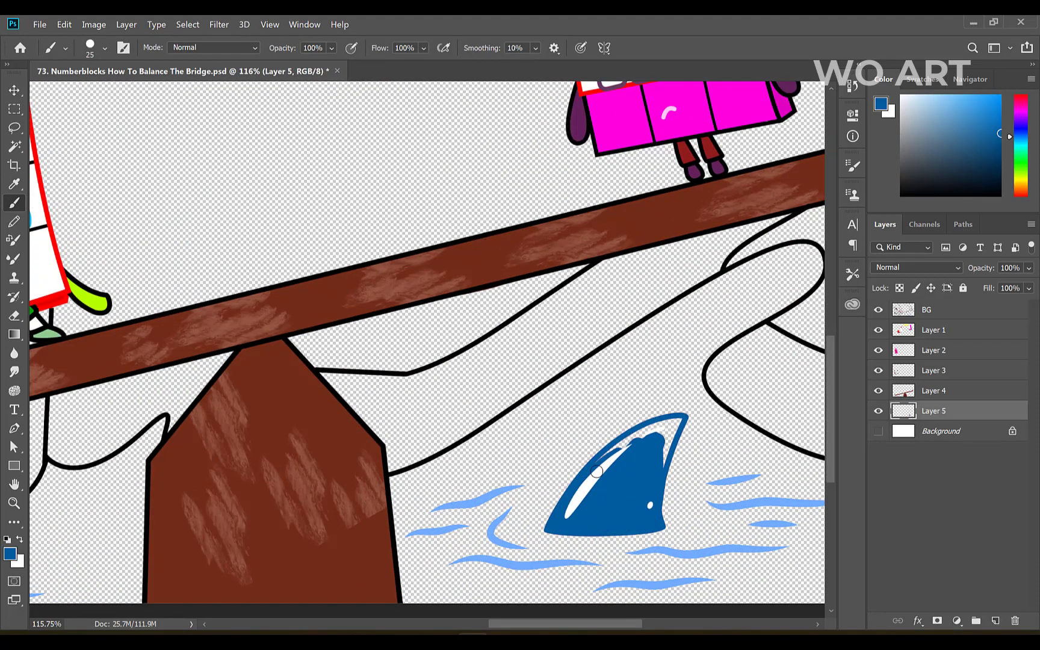
alt+scroll(646, 504, down, 3)
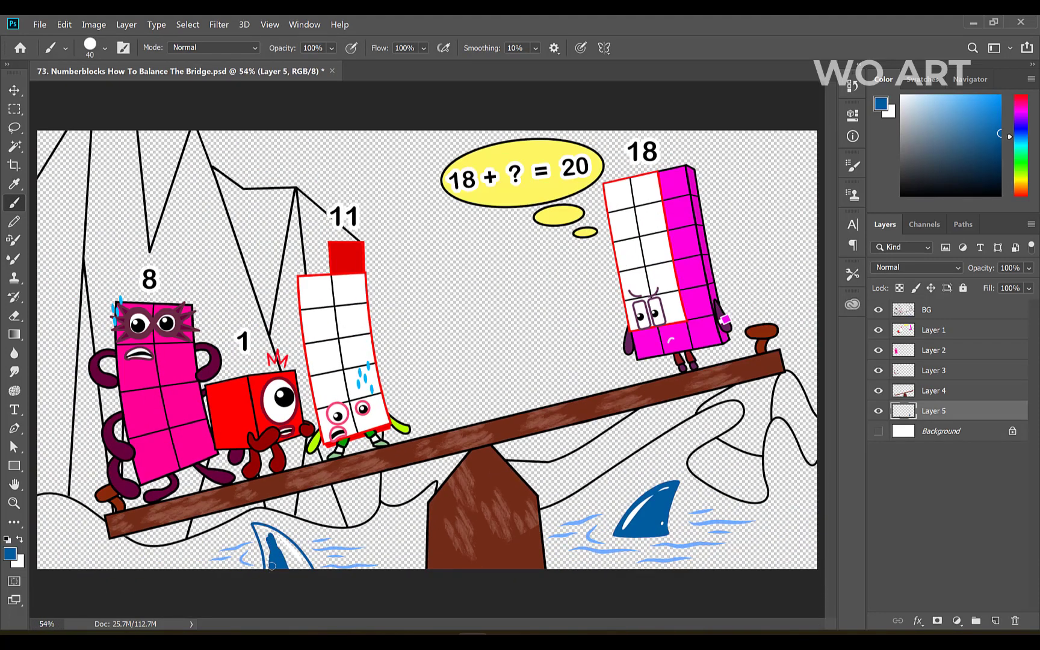
drag(272, 565, 283, 545)
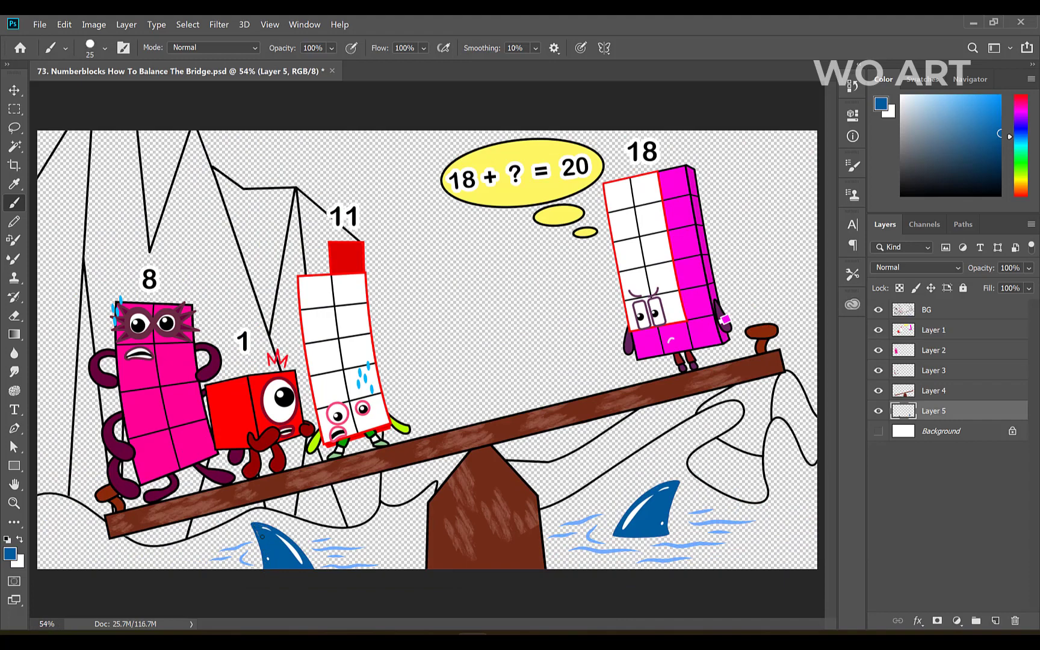
- Add a layer above the Background and set the paint colour to bright blue for the water
click(941, 431)
click(995, 620)
click(10, 554)
click(238, 548)
click(735, 64)
click(909, 55)
- Fill the water from the drawing's edge under block 8 to the support pillar with bright blue, using a large brush
key(bracketright)
key(bracketright)
key(bracketright)
key(bracketright)
key(bracketright)
key(bracketright)
key(bracketright)
key(bracketright)
key(bracketright)
key(bracketright)
mouse_move(108, 563)
mouse_down()
mouse_move(51, 534)
mouse_move(100, 533)
mouse_move(150, 550)
mouse_move(121, 546)
mouse_move(190, 549)
mouse_move(247, 530)
mouse_move(318, 547)
mouse_move(414, 525)
mouse_move(434, 485)
mouse_up()
- Fill the water and front waves on block 18's side of the pillar with bright blue and erase the overspill
key(bracketright)
key(bracketright)
key(bracketright)
key(bracketright)
key(bracketright)
mouse_move(549, 527)
mouse_down()
mouse_move(809, 550)
mouse_move(773, 524)
mouse_move(819, 481)
mouse_move(752, 465)
mouse_move(704, 397)
mouse_move(678, 510)
mouse_move(746, 458)
mouse_move(469, 519)
mouse_move(457, 448)
mouse_move(545, 422)
mouse_move(638, 492)
mouse_move(500, 440)
mouse_move(622, 370)
mouse_move(579, 483)
mouse_up()
scroll(806, 477, up, 4)
key(e)
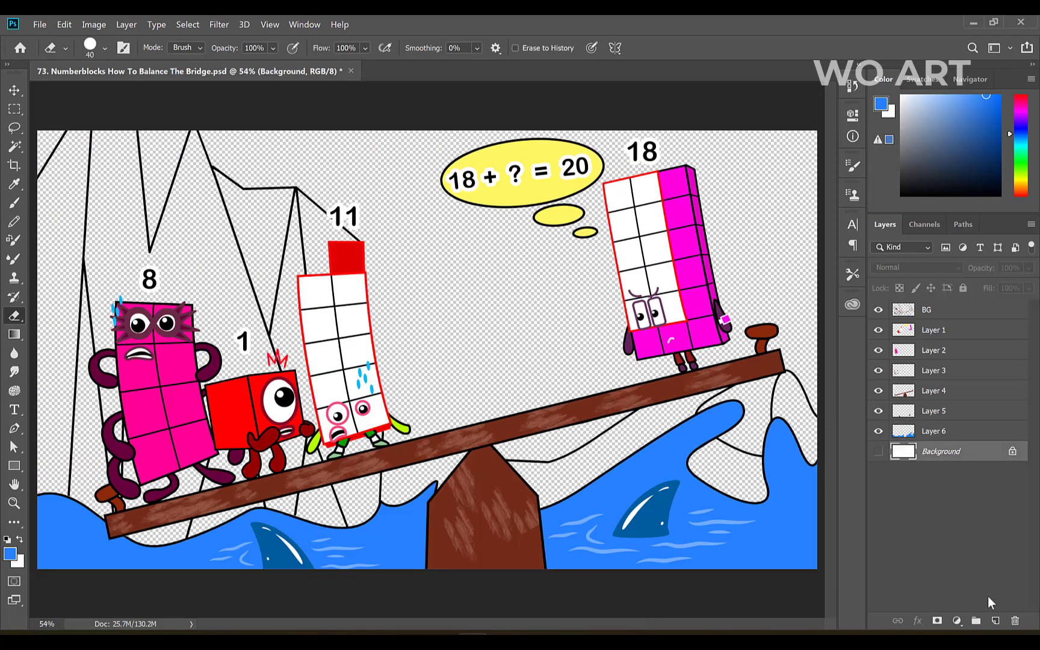
- Add a layer above the Background and fill the rear waves beneath block 18 with a deeper blue, trimming the edges
click(996, 620)
key(b)
mouse_move(542, 482)
mouse_down()
mouse_move(666, 417)
mouse_move(684, 424)
mouse_up()
key(bracketleft)
key(bracketleft)
drag(687, 422, 719, 393)
mouse_move(704, 466)
mouse_down()
mouse_move(703, 446)
mouse_move(759, 465)
mouse_move(790, 385)
mouse_up()
key(e)
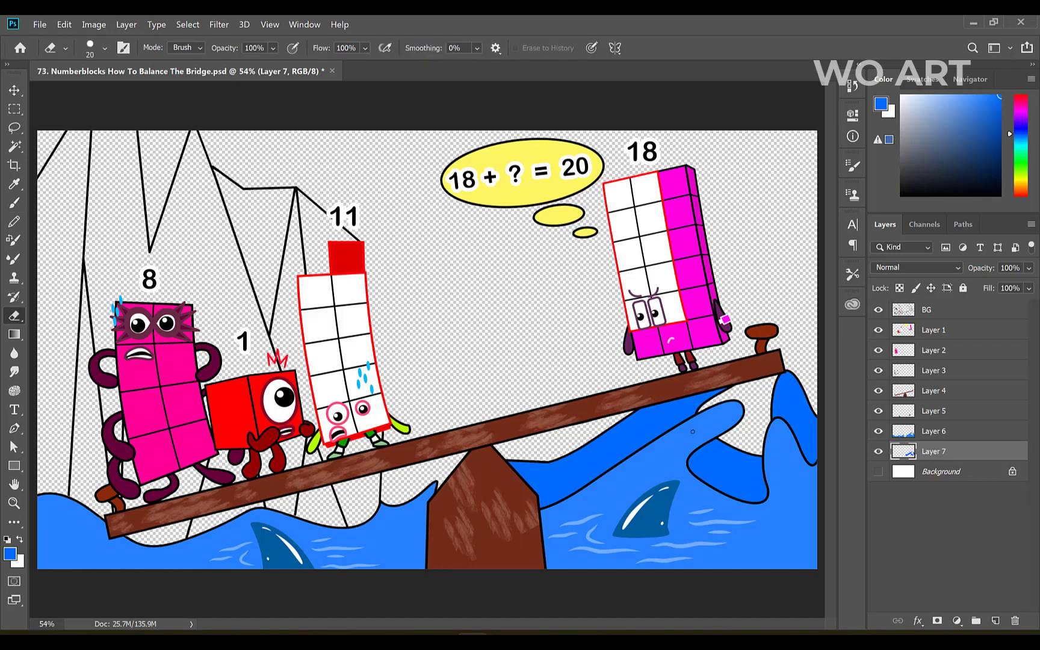
- Add a layer beneath Layer 7, save the file and set the paint colour to grey #686868
ctrl+click(995, 620)
key(ctrl+s)
click(881, 104)
click(582, 169)
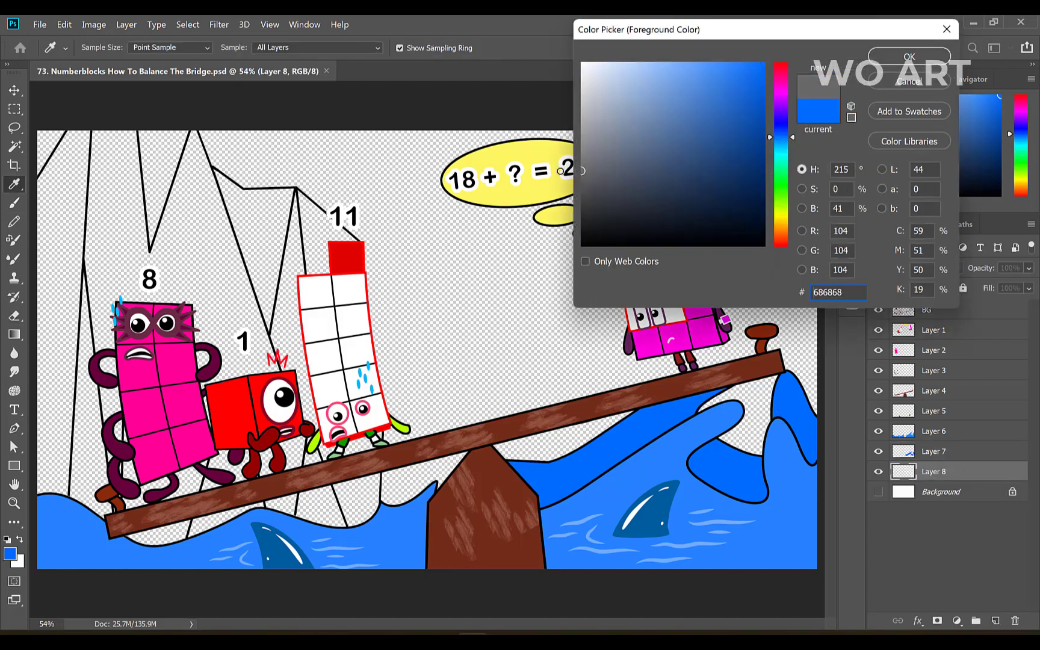
click(908, 60)
- Fill the outermost rock behind block 8 with grey, using a 60 px brush
key(b)
mouse_move(50, 205)
mouse_down()
mouse_move(43, 238)
mouse_move(75, 136)
mouse_move(62, 449)
mouse_up()
key(bracketleft)
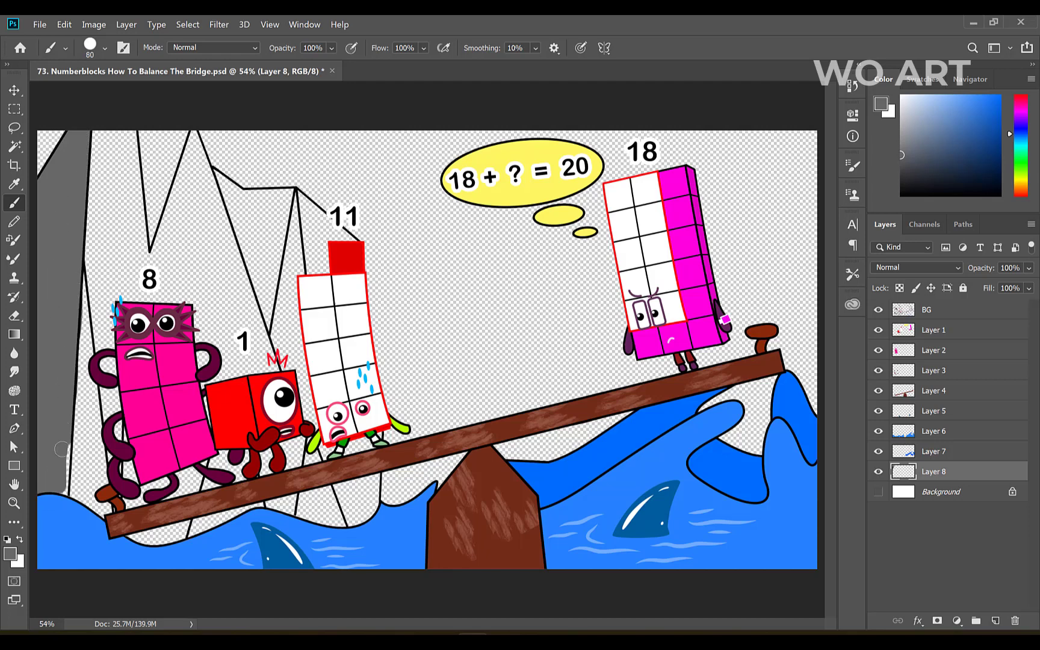
key(e)
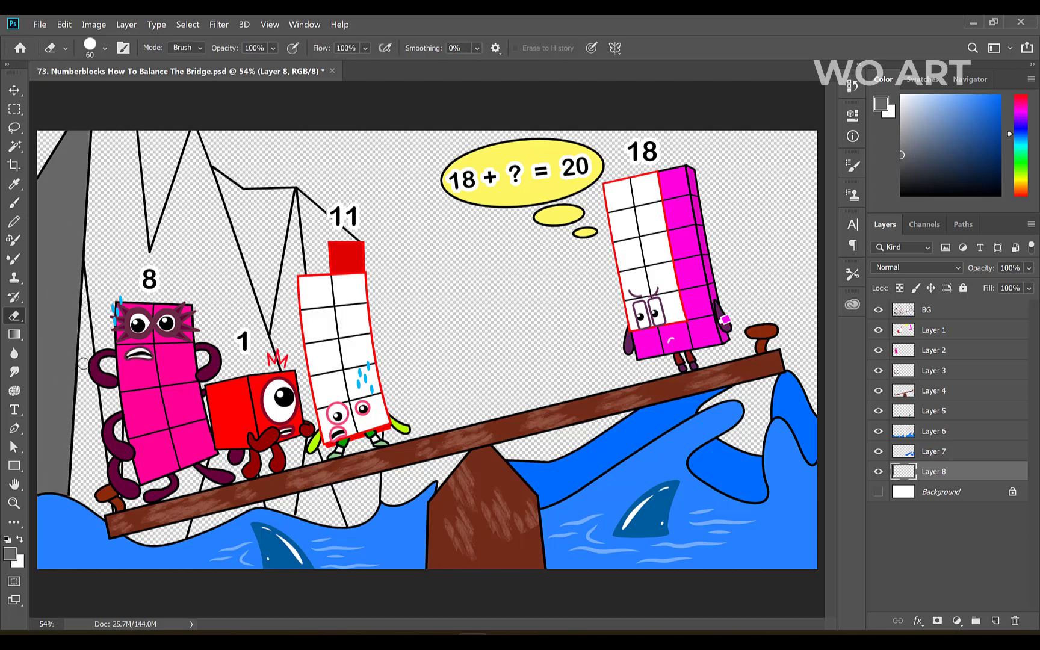
- Fill the tall rocks behind blocks 8 and 1 with grey down to the water and erase the overspill along their edges
key(b)
mouse_move(103, 155)
mouse_down()
mouse_move(125, 320)
mouse_move(114, 386)
mouse_move(107, 359)
mouse_up()
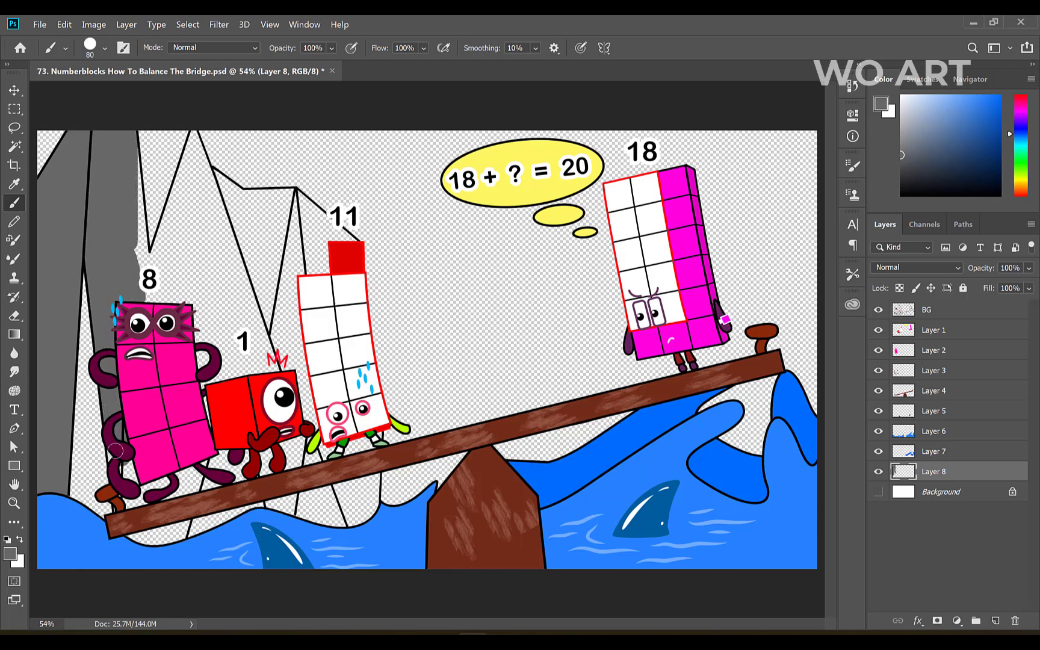
mouse_move(116, 450)
mouse_down()
mouse_move(138, 539)
mouse_move(185, 461)
mouse_up()
mouse_move(205, 361)
mouse_down()
mouse_move(251, 361)
mouse_move(268, 469)
mouse_move(288, 509)
mouse_move(137, 232)
mouse_move(181, 201)
mouse_move(205, 251)
mouse_move(195, 141)
mouse_move(223, 224)
mouse_up()
key(bracketleft)
key(bracketleft)
key(bracketleft)
key(bracketleft)
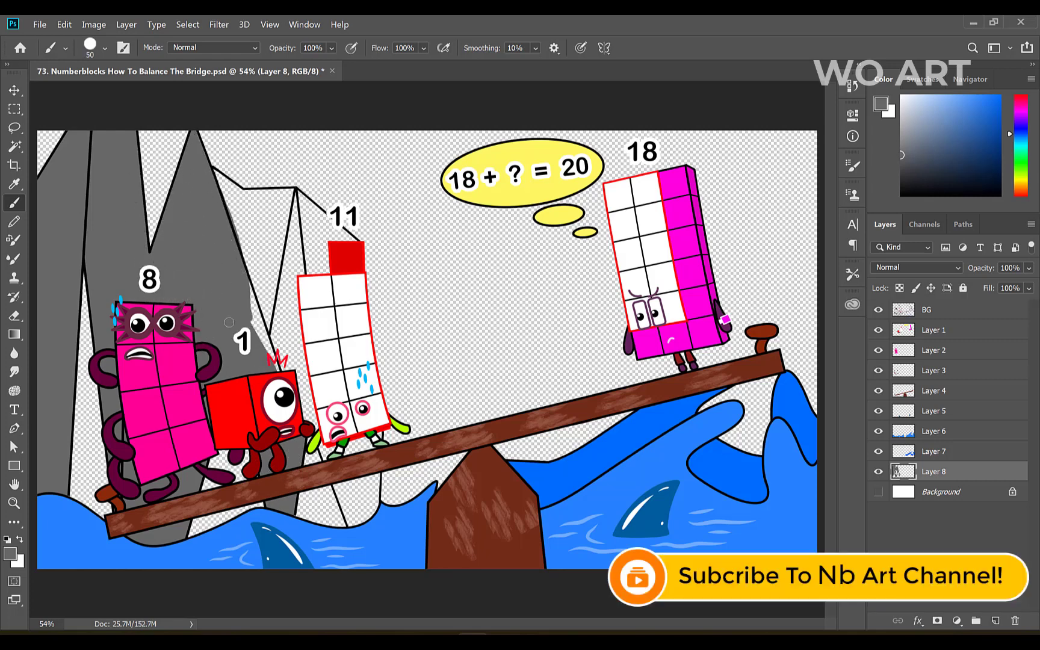
key(e)
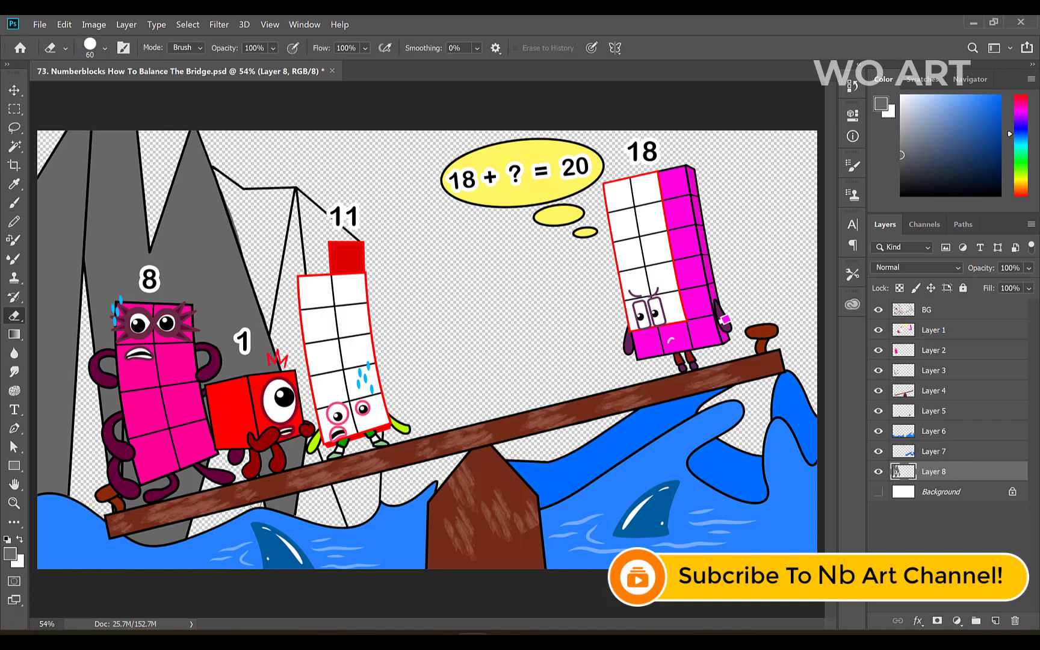
key(b)
- Add a layer above the Background, choose a lighter grey and fill the rock behind block 11, both above it and beneath the plank
click(940, 491)
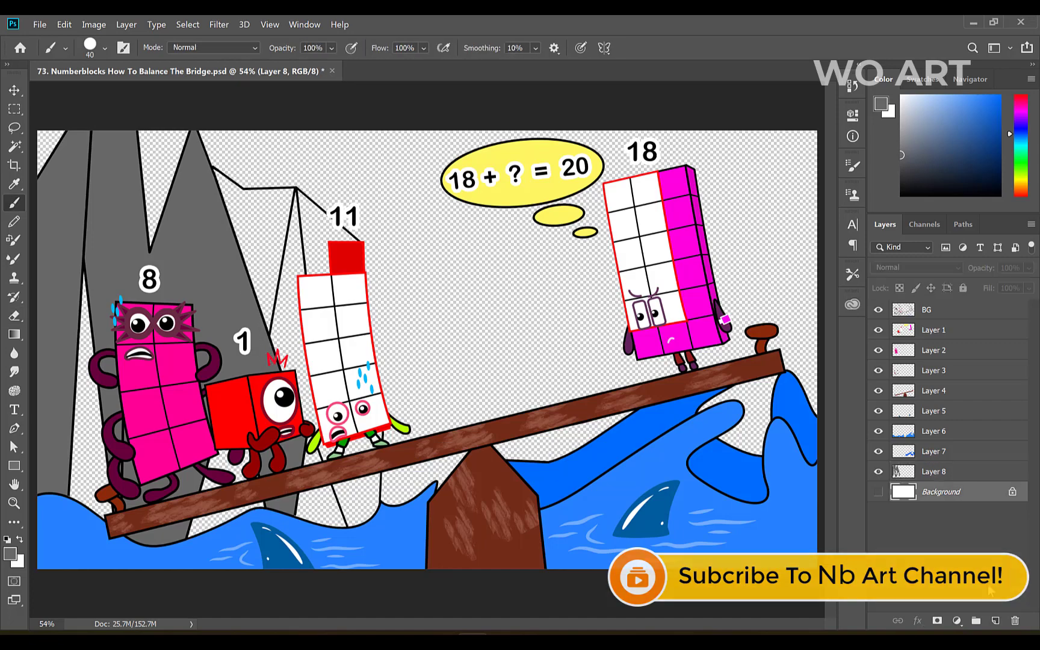
click(995, 621)
click(10, 554)
click(569, 174)
click(945, 92)
mouse_move(322, 223)
mouse_down()
mouse_move(314, 268)
mouse_move(309, 214)
mouse_up()
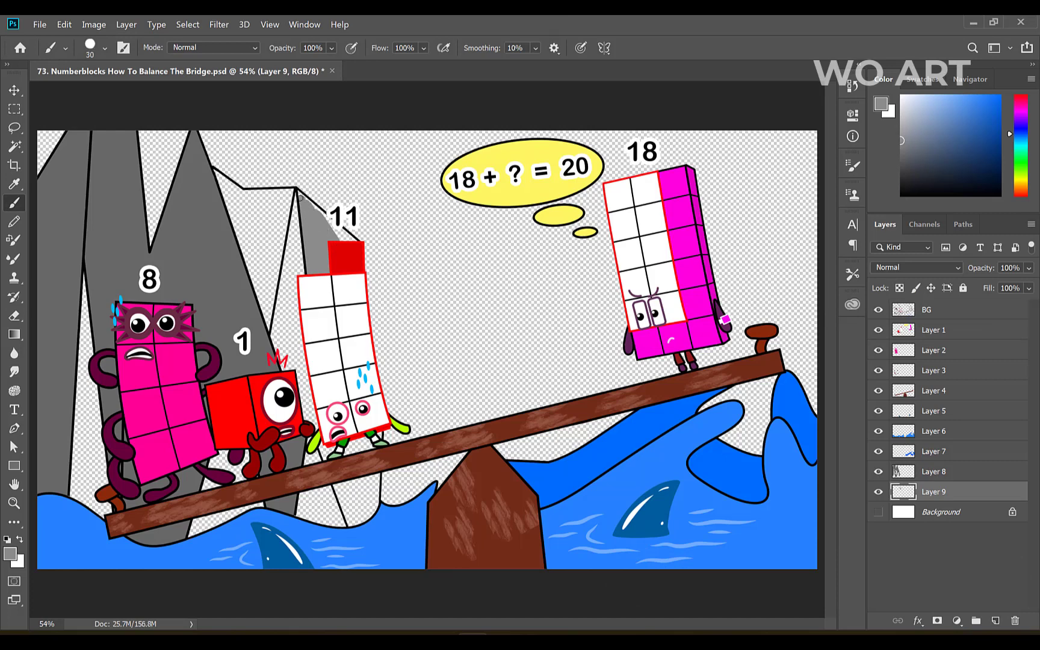
key(e)
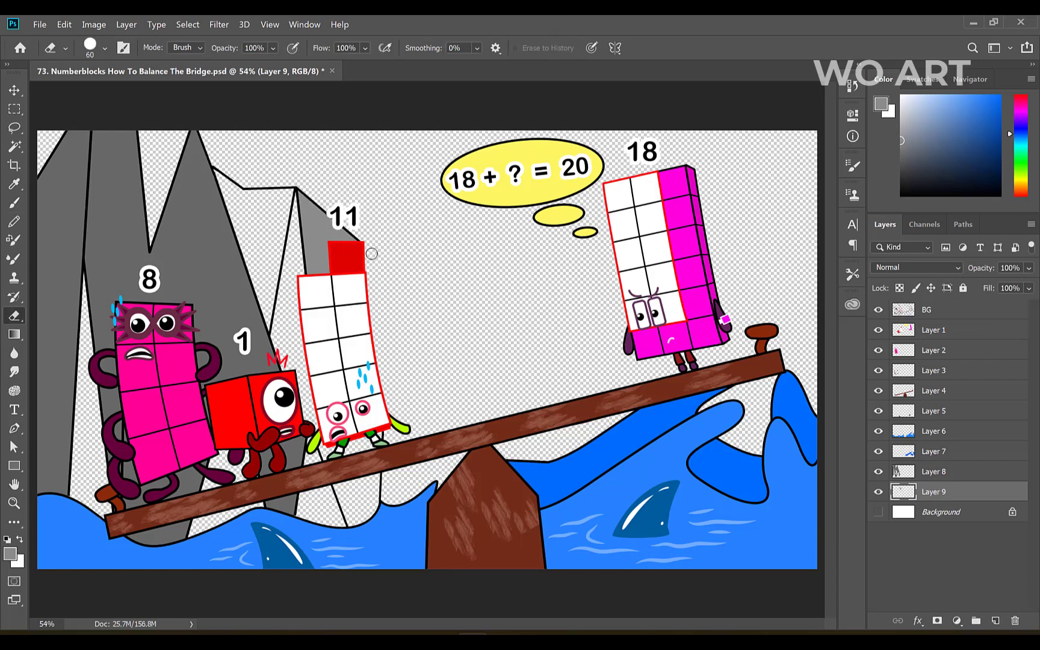
key(b)
mouse_move(326, 446)
mouse_down()
mouse_move(354, 483)
mouse_move(369, 475)
mouse_move(356, 515)
mouse_up()
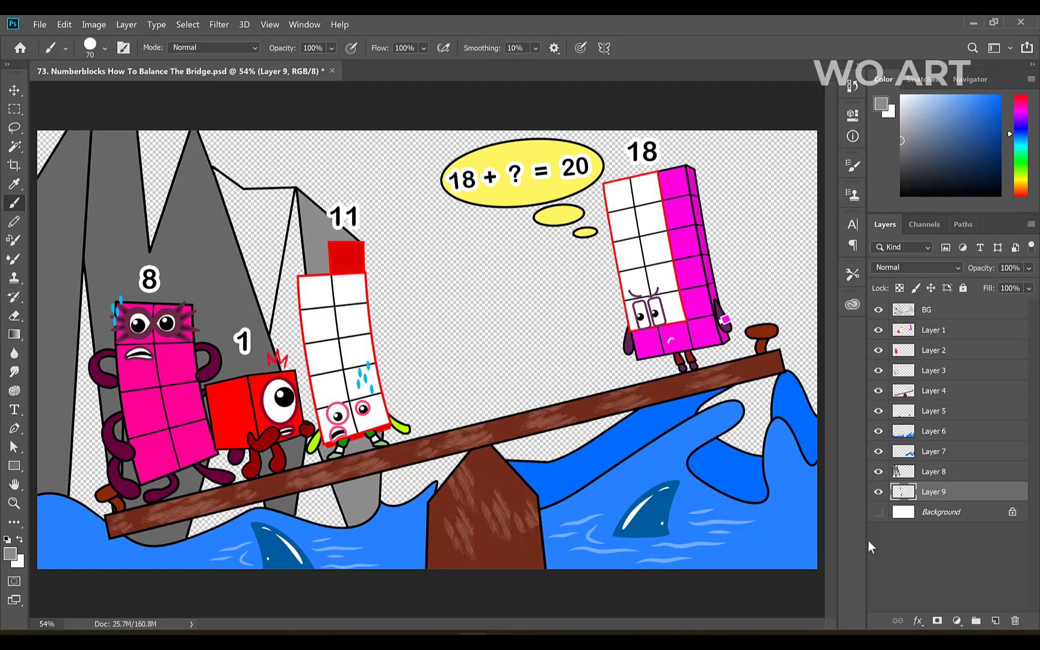
- Add a layer above the Background, choose a darker grey and fill the shaded rock faces beside block 8 and between blocks 1 and 11
click(941, 512)
click(995, 621)
click(11, 554)
drag(587, 180, 569, 186)
click(909, 57)
mouse_move(88, 263)
mouse_down()
mouse_move(85, 485)
mouse_move(98, 510)
mouse_up()
drag(303, 382, 325, 515)
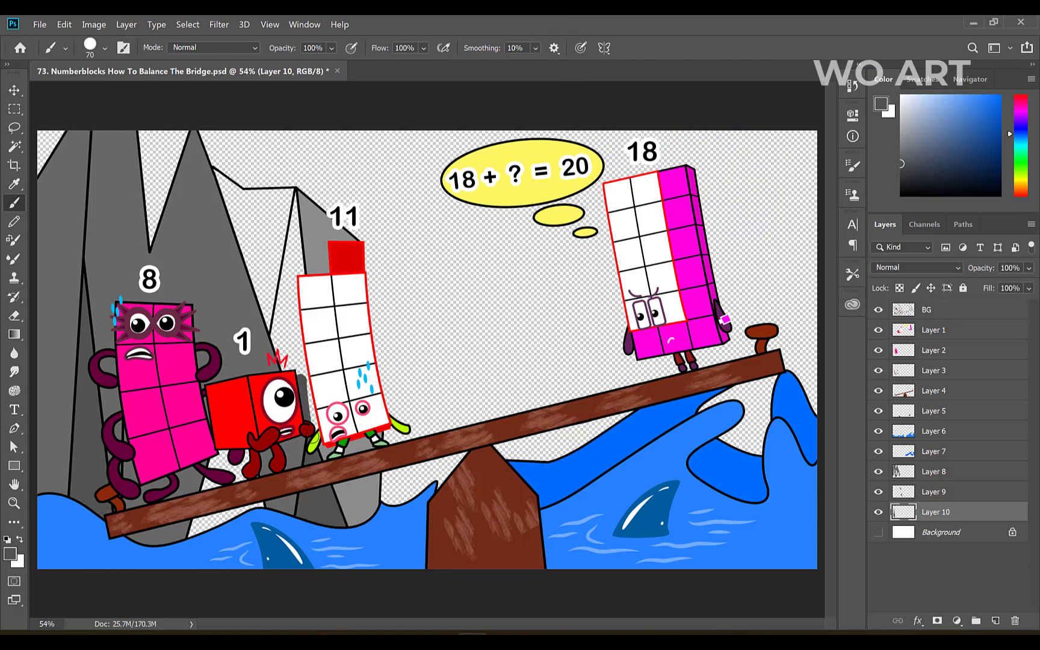
mouse_move(312, 442)
mouse_down()
mouse_move(286, 311)
mouse_move(302, 208)
mouse_up()
key(bracketleft)
key(bracketleft)
key(bracketleft)
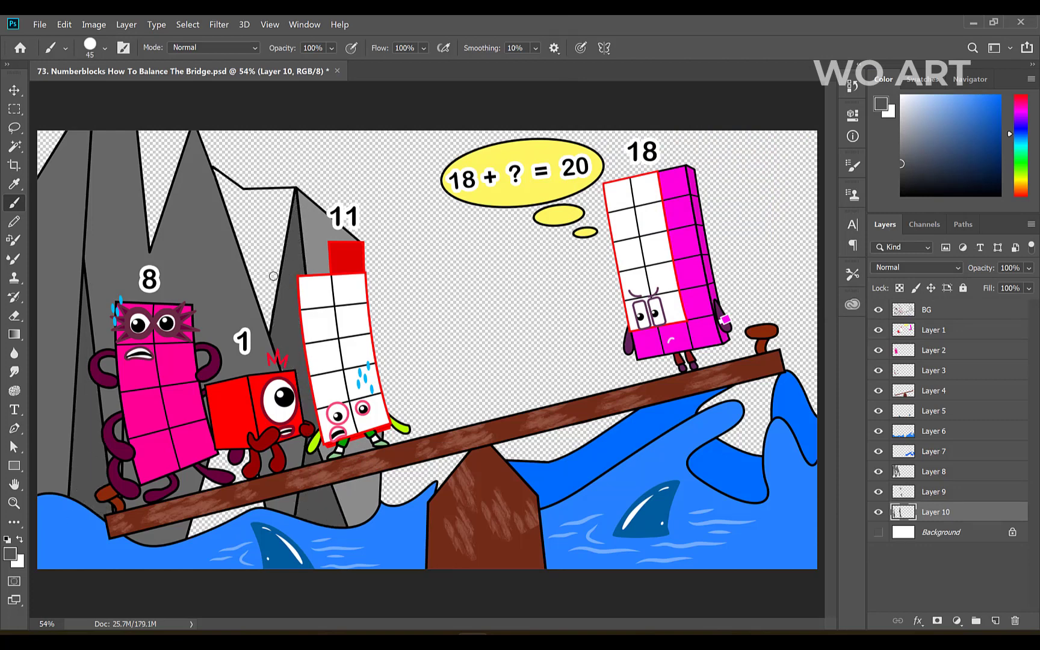
key(e)
- Add a layer above the Background, choose a light grey and fill the distant rock areas between the tall peaks
key(i)
click(941, 532)
click(995, 620)
click(10, 554)
click(910, 56)
key(b)
mouse_move(239, 224)
mouse_down()
mouse_move(259, 321)
mouse_move(283, 198)
mouse_move(232, 191)
mouse_move(151, 235)
mouse_up()
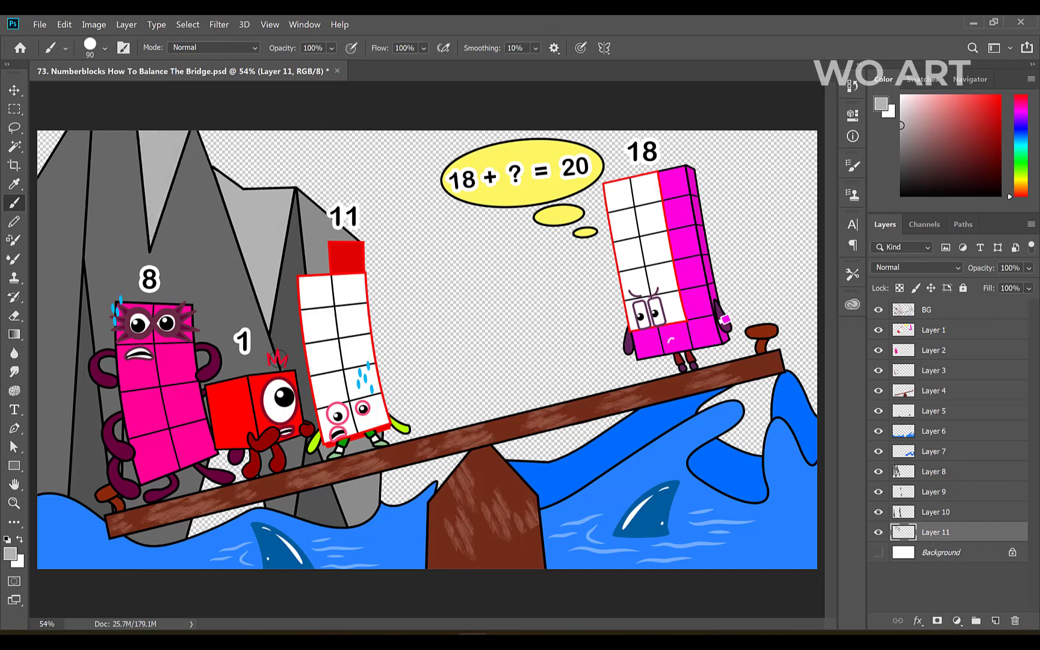
- Choose a very dark grey, add a layer above the Background and fill the remaining rock gap beneath block 1 and the plank
alt+click(291, 350)
click(11, 553)
click(583, 208)
click(910, 57)
click(995, 620)
drag(234, 462, 264, 540)
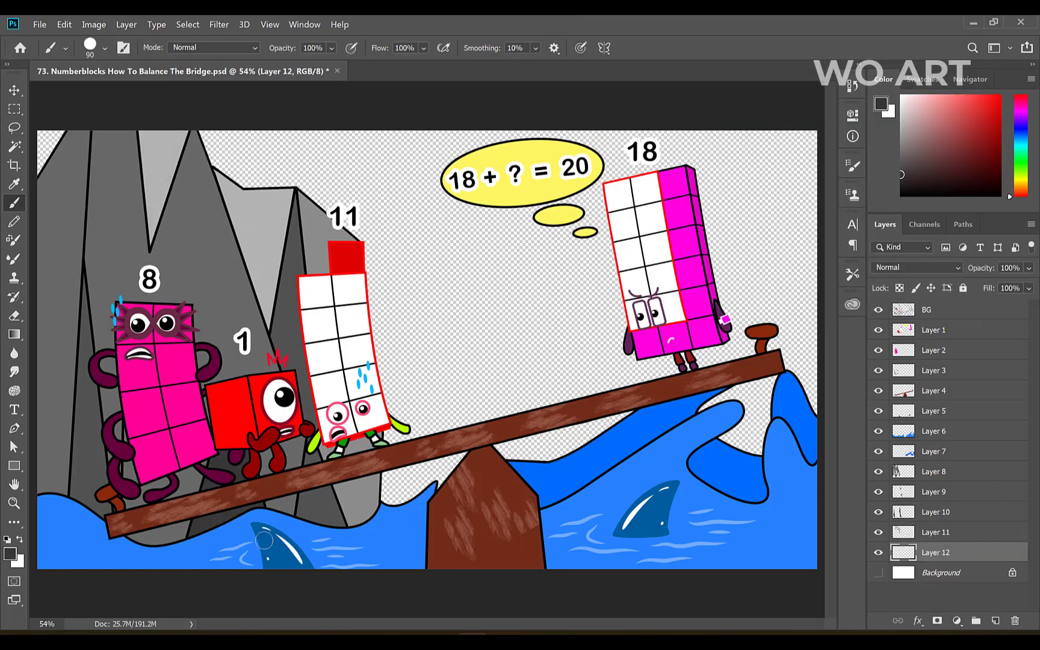
- Add a layer above the Background, choose bright cyan and paint the whole sky behind the rocks and characters with an enlarged brush
click(954, 575)
click(995, 620)
click(10, 554)
click(768, 48)
click(910, 57)
key(])
key(])
key(])
key(])
key(])
key(])
mouse_move(47, 149)
mouse_down()
mouse_move(738, 202)
mouse_move(605, 352)
mouse_move(415, 464)
mouse_move(402, 491)
mouse_up()
- Draw a white cloud custom shape in the sky behind block 11, between the rocks and the thought bubble
key(u)
key(shift+u)
key(shift+u)
key(shift+u)
key(shift+u)
key(shift+u)
drag(271, 166, 457, 257)
click(161, 48)
click(198, 119)
- Move the cloud behind block 11 up and left so the rocks partly cover it, and adjust its size
key(v)
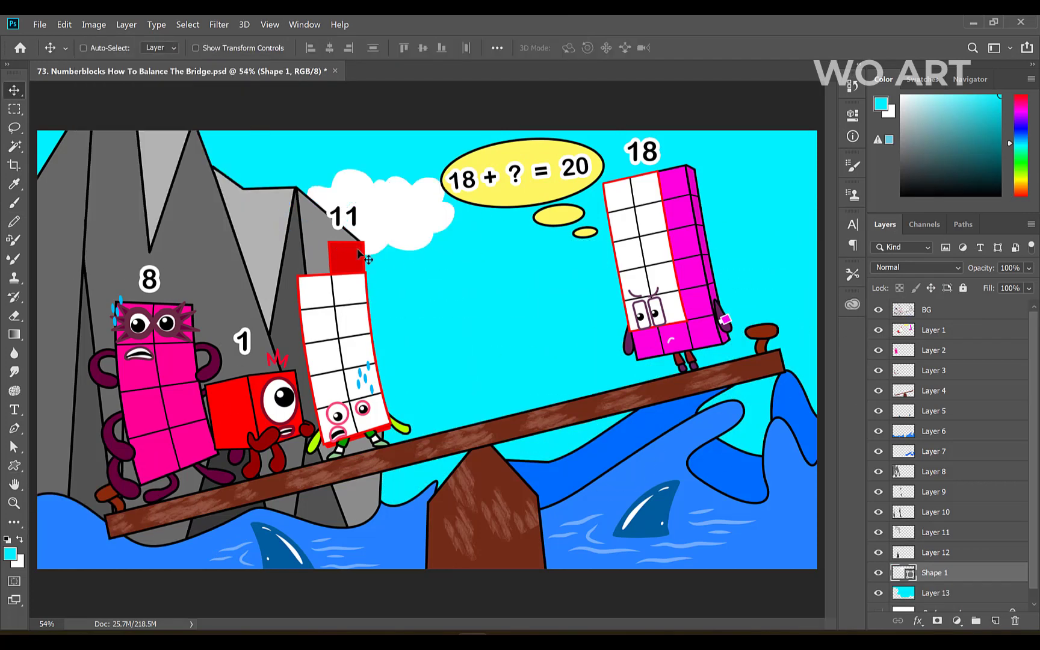
drag(358, 254, 341, 243)
key(ctrl+t)
drag(436, 282, 423, 301)
key(Return)
- Draw a second white cloud above the plank and shift it left so it sits partly behind block 18
key(u)
drag(567, 312, 725, 372)
key(v)
drag(599, 343, 540, 346)
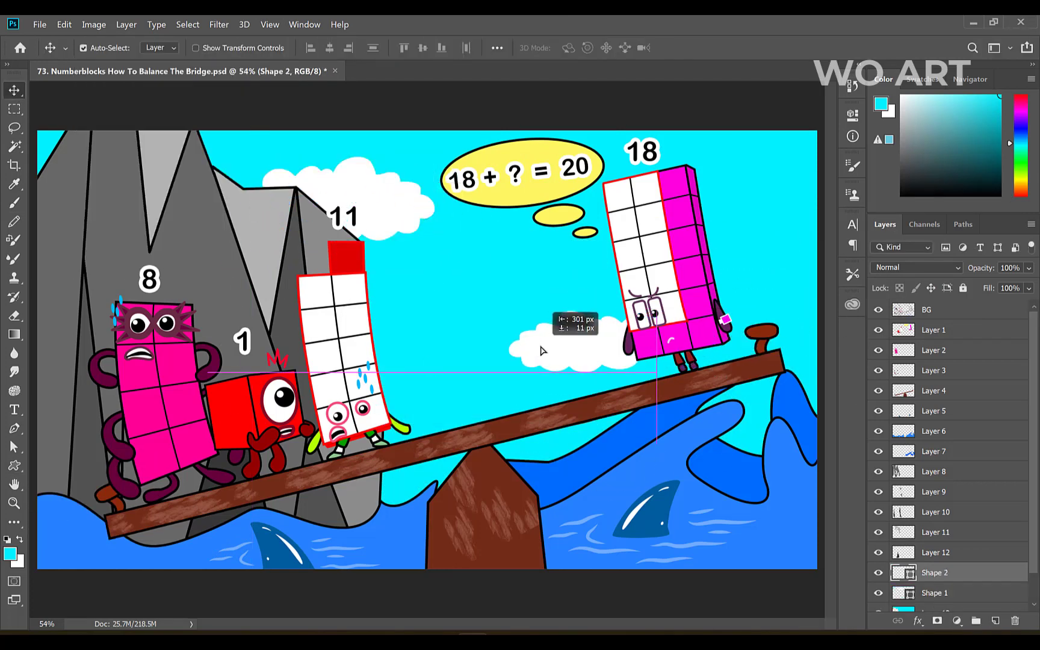
- Draw a third cloud in the sky's upper right corner, adjust its position and set its opacity to 70%
key(u)
drag(695, 112, 845, 176)
key(v)
drag(777, 166, 779, 167)
key(7)
- Draw a fourth cloud about 611 by 277 px behind block 11's feet, above the plank, and set its opacity to 60%
key(u)
drag(356, 397, 475, 451)
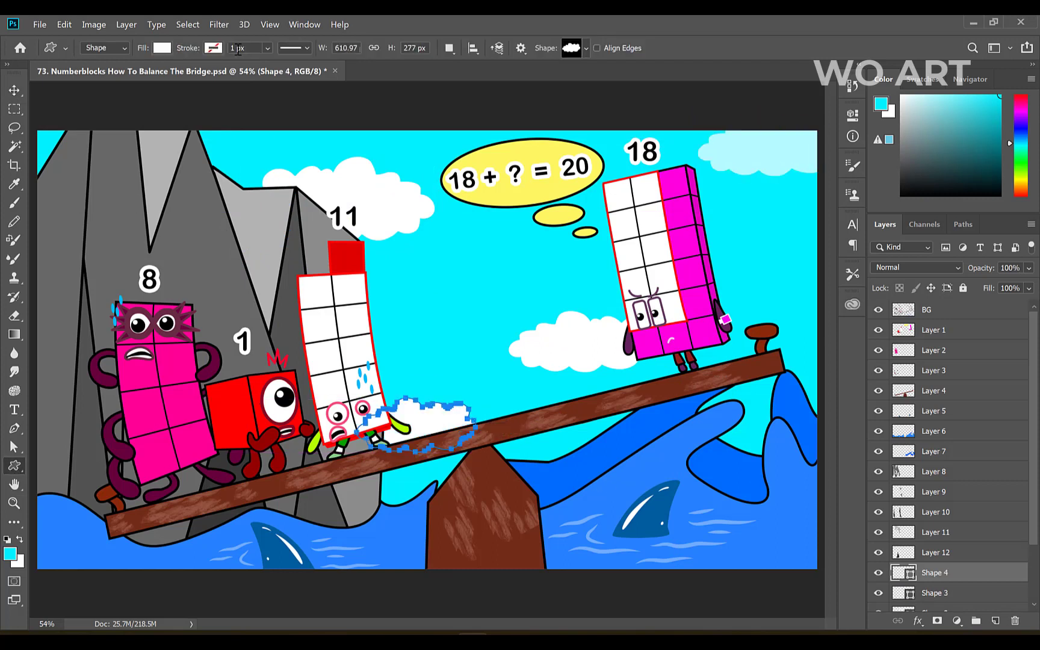
key(6)
key(v)
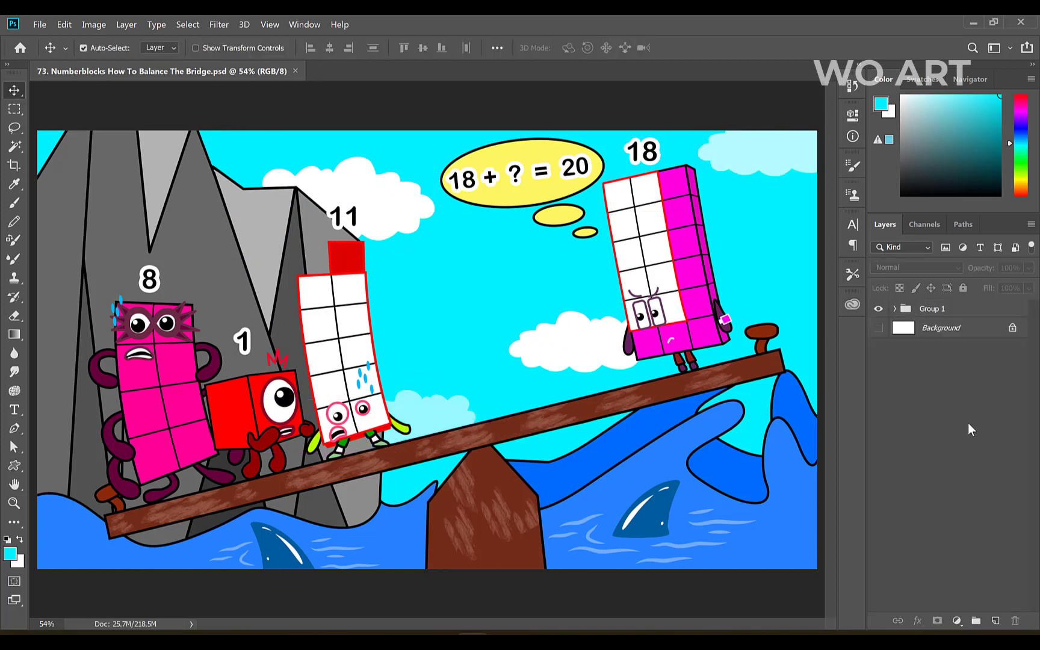